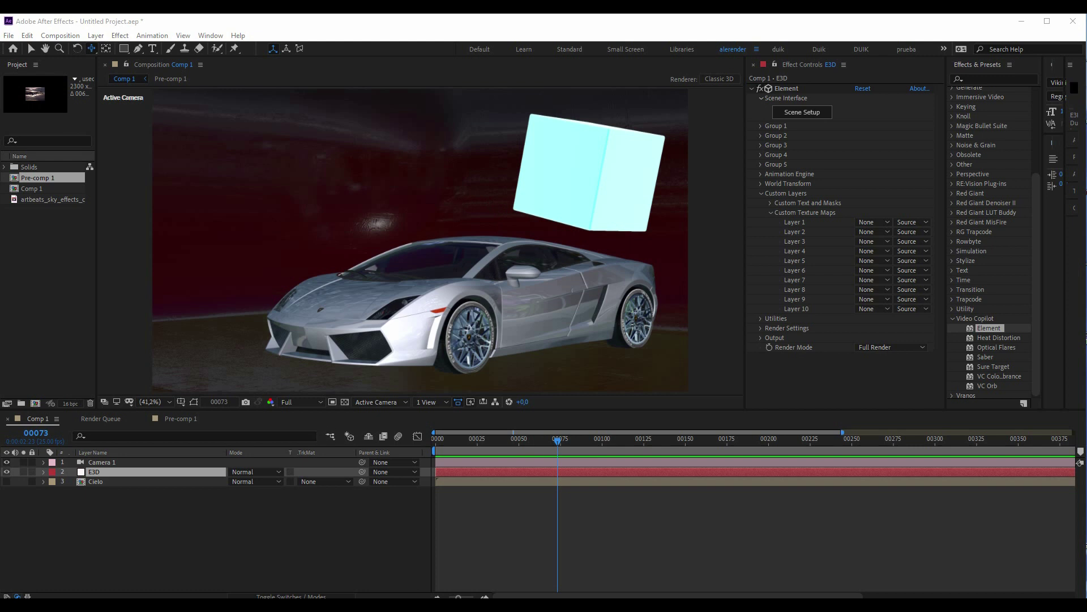
- Orbit the camera around the car and review the cloud footage inside the Cielo precomp, returning to Comp 1
{"action": "left_click_drag", "start_coordinate": [407, 186], "coordinate": [439, 184]}
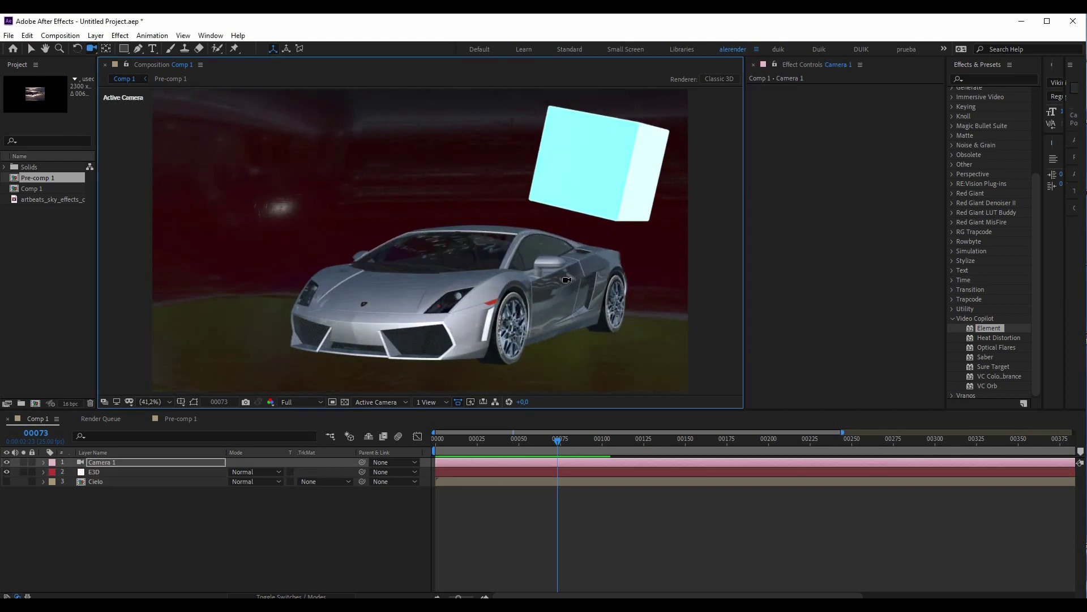
{"action": "left_click", "coordinate": [99, 472]}
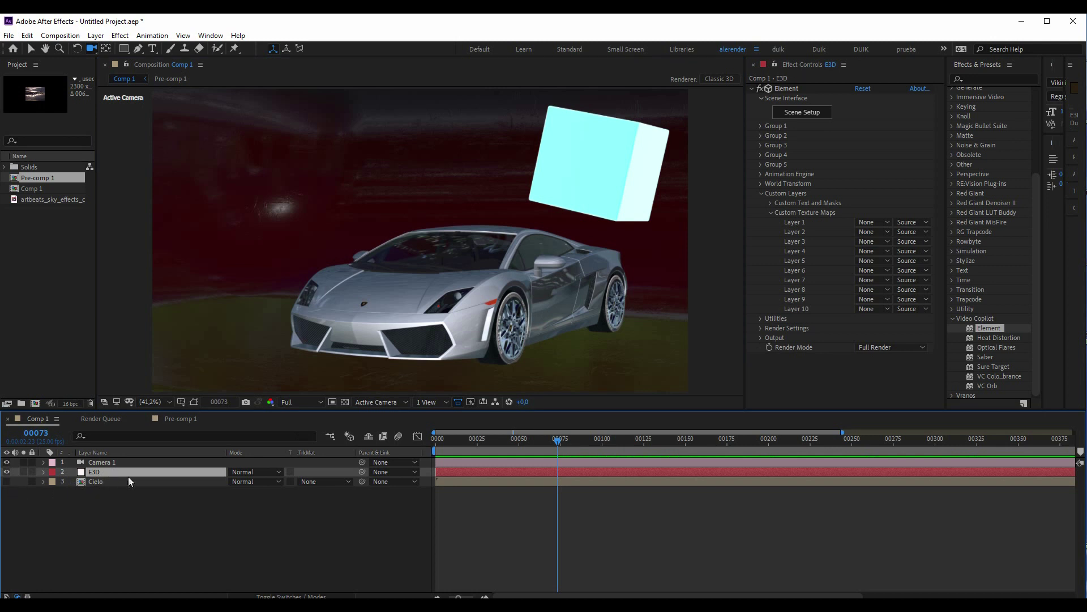
{"action": "double_click", "coordinate": [100, 482]}
{"action": "left_click_drag", "start_coordinate": [498, 445], "coordinate": [589, 444]}
{"action": "key", "text": "minus"}
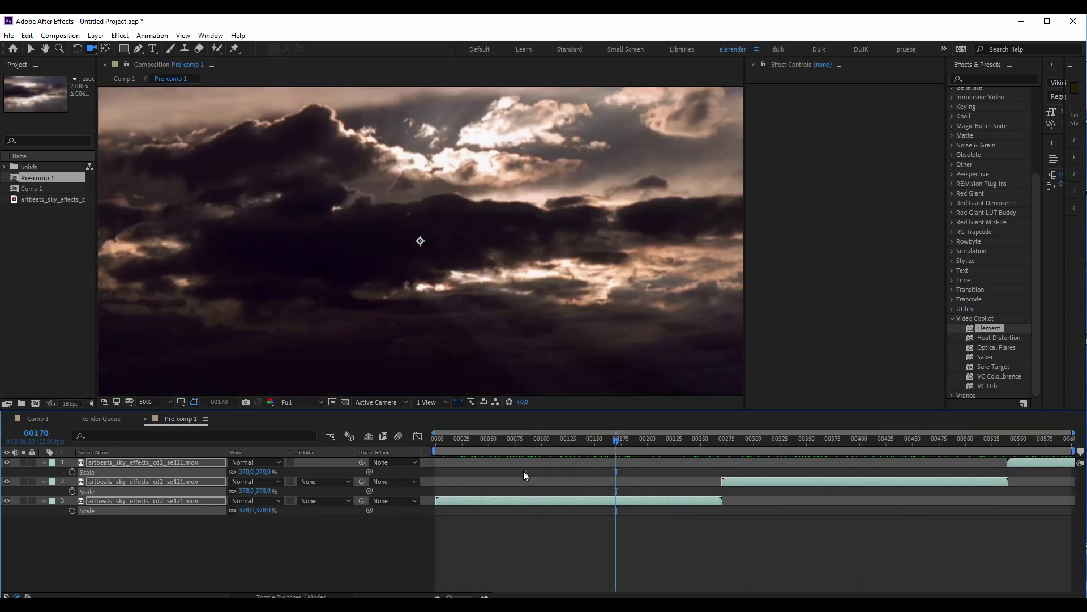
{"action": "left_click", "coordinate": [37, 418]}
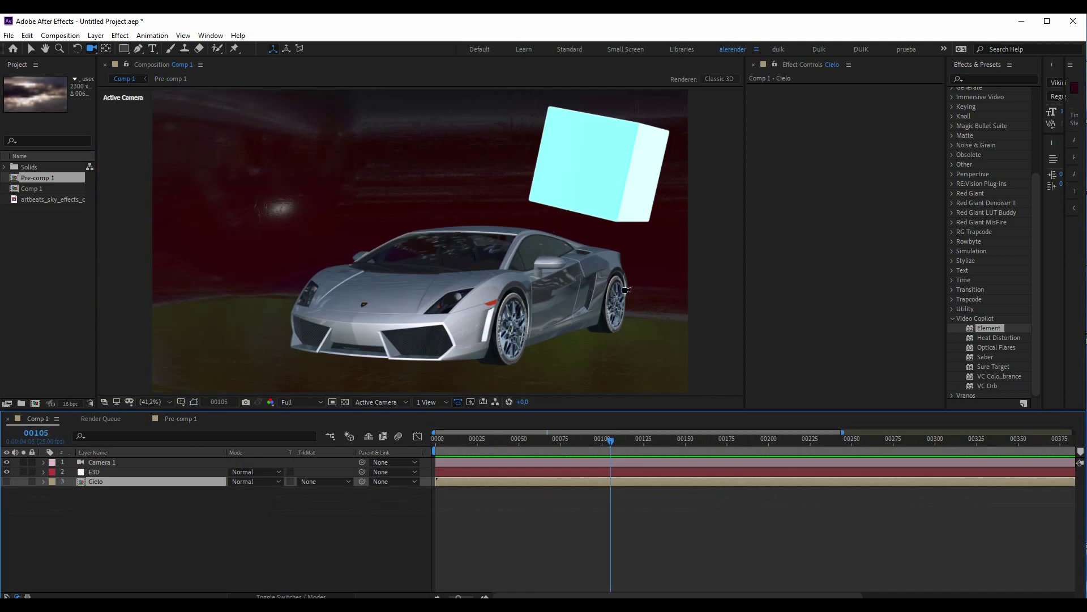
- Open the Element scene setup of the E3D layer and check its environment map, Basic_2K_02.dds
{"action": "left_click", "coordinate": [95, 472]}
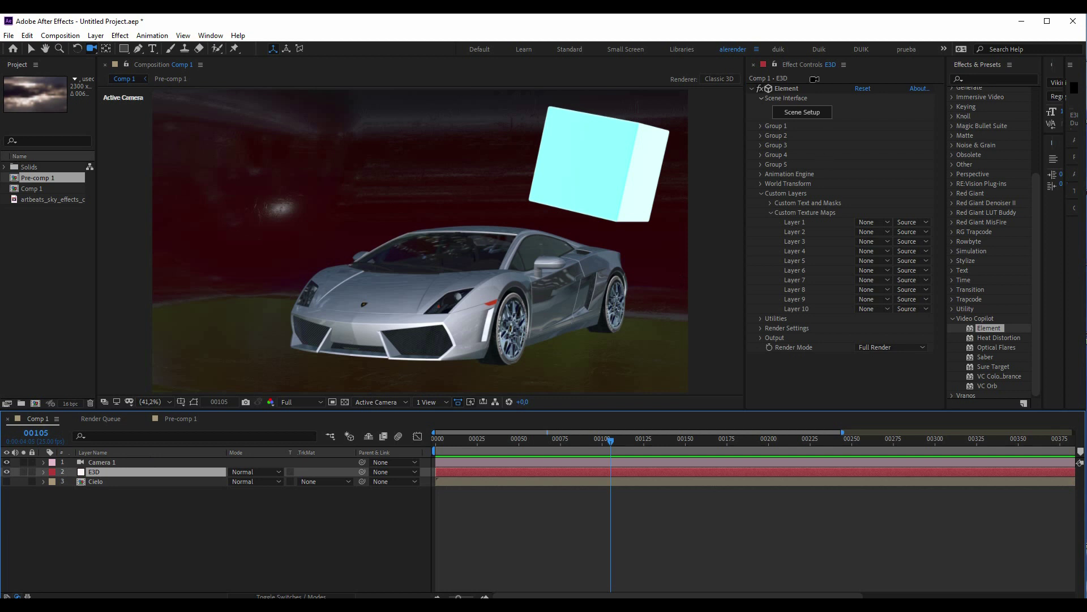
{"action": "left_click", "coordinate": [815, 112]}
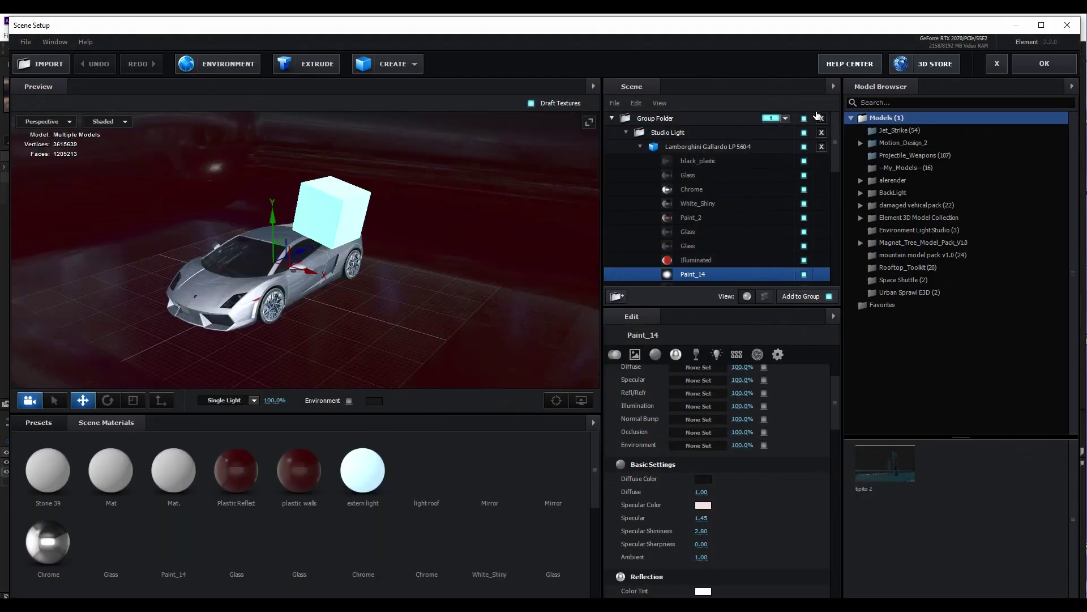
{"action": "left_click", "coordinate": [214, 63]}
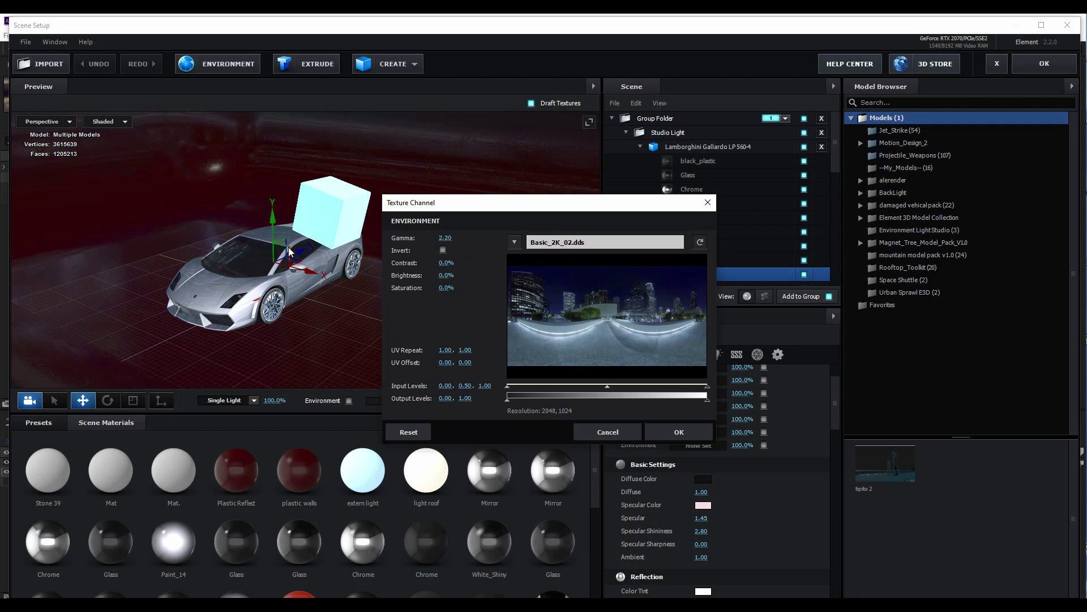
{"action": "left_click", "coordinate": [679, 433]}
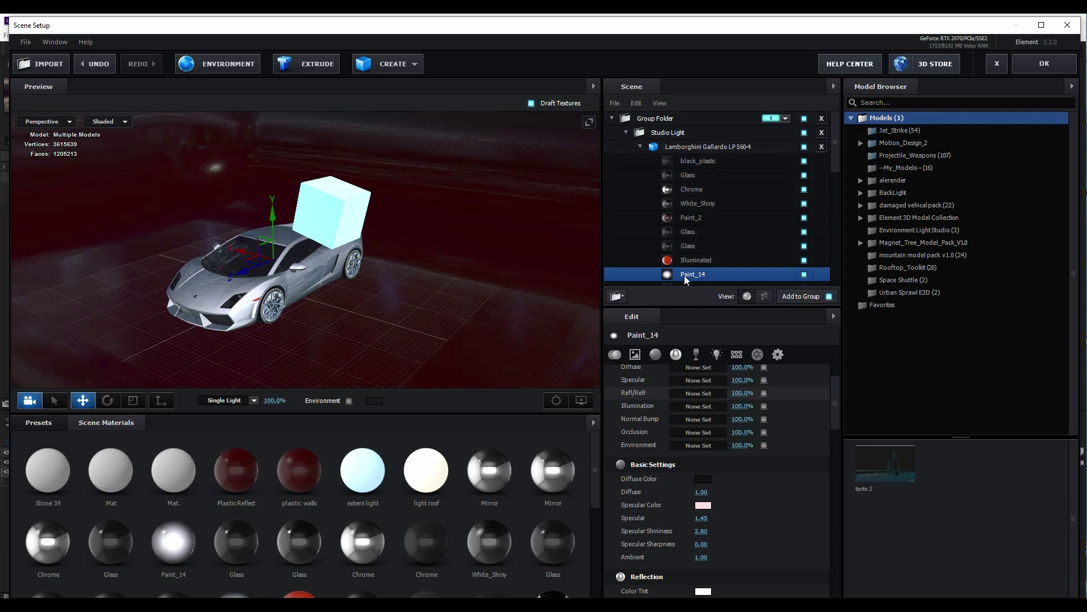
- Review the shader type options of the Paint_14 material, keeping Standard Shader
{"action": "scroll", "coordinate": [735, 385], "scroll_direction": "up", "scroll_amount": 2}
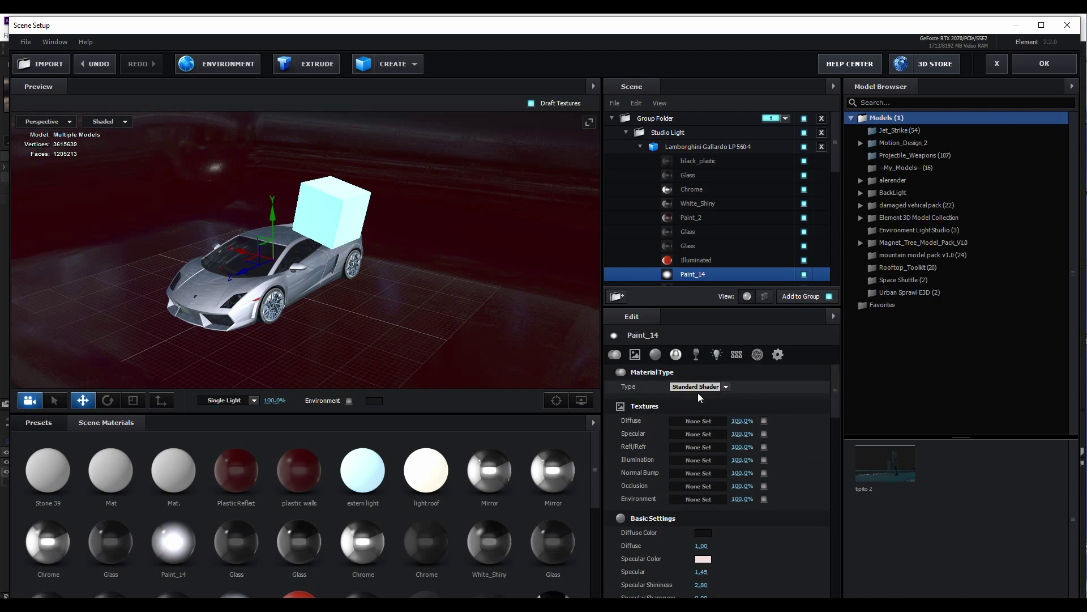
{"action": "left_click", "coordinate": [722, 387]}
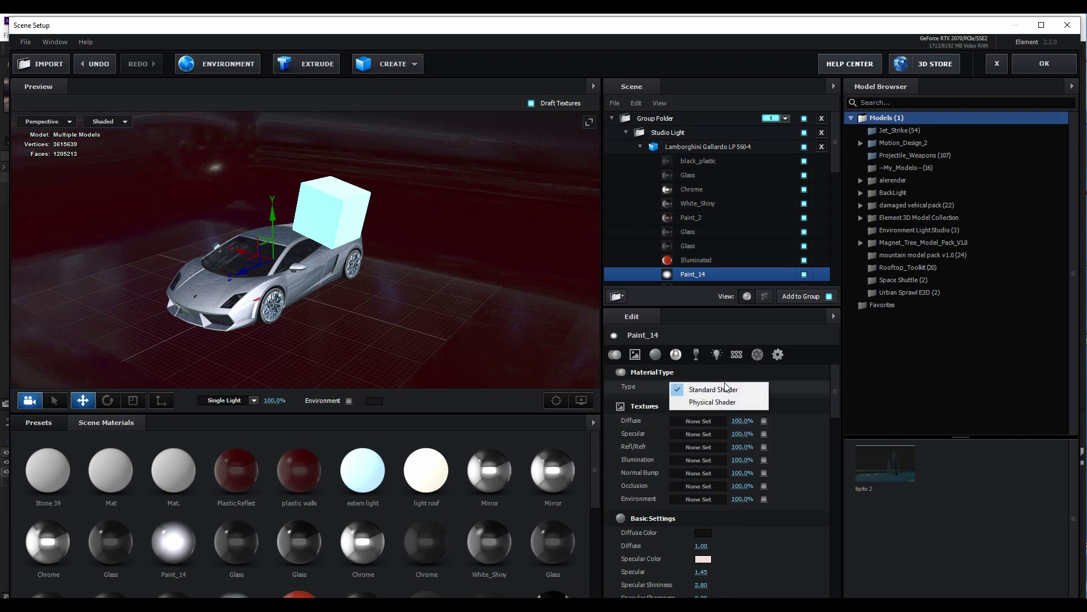
{"action": "left_click", "coordinate": [702, 390]}
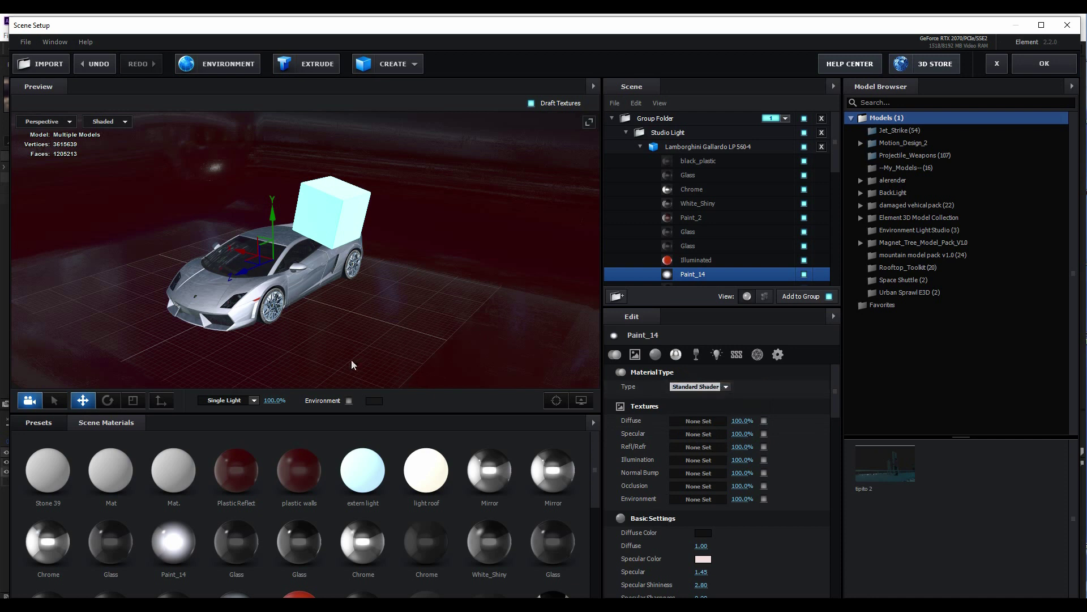
- Set the reflect mode of the Reflect floor plane to Mirror Surface and inspect the car's reflection from a lower angle
{"action": "left_click", "coordinate": [491, 356]}
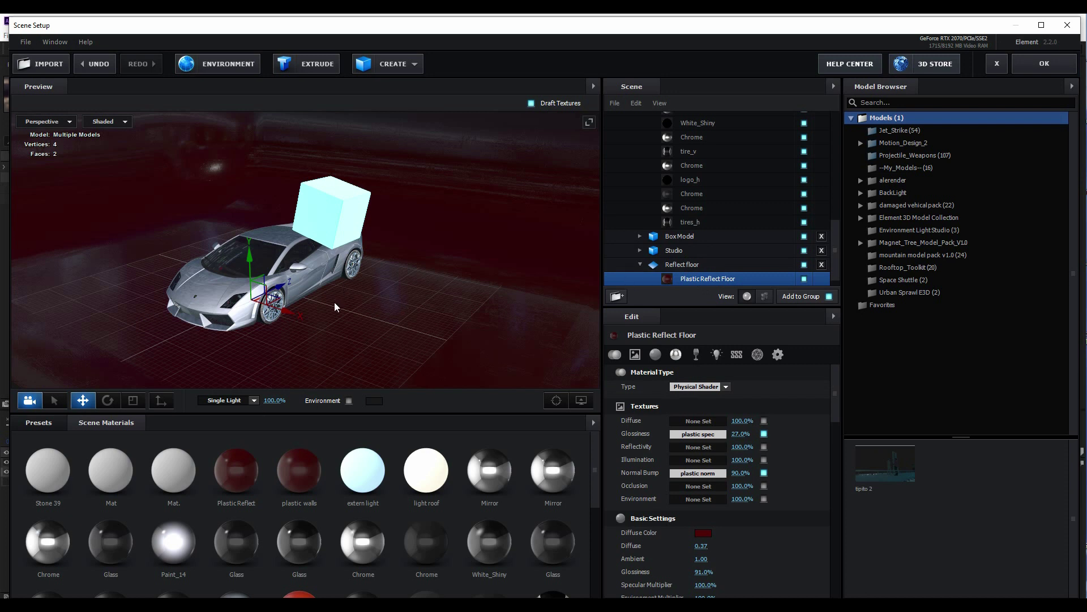
{"action": "left_click", "coordinate": [678, 266]}
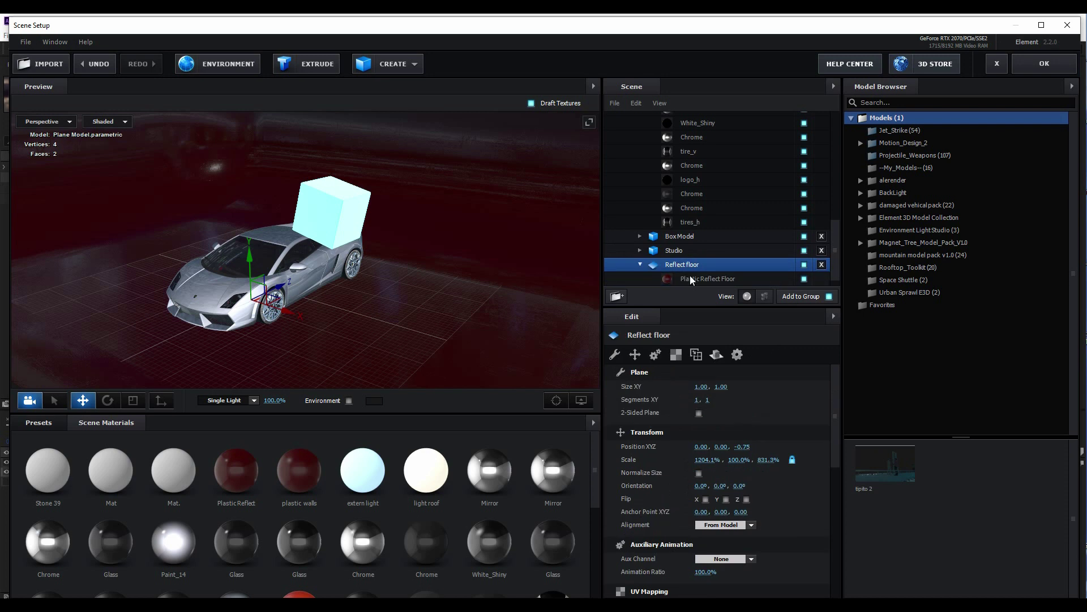
{"action": "left_click_drag", "start_coordinate": [691, 311], "coordinate": [693, 363]}
{"action": "left_click", "coordinate": [716, 407]}
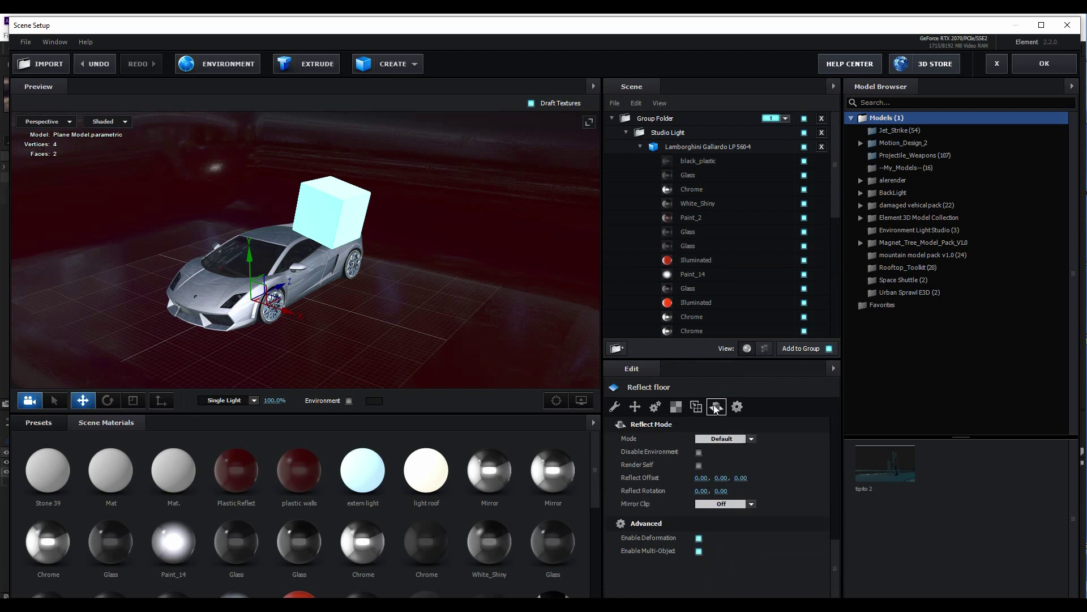
{"action": "left_click", "coordinate": [752, 440]}
{"action": "left_click", "coordinate": [736, 466]}
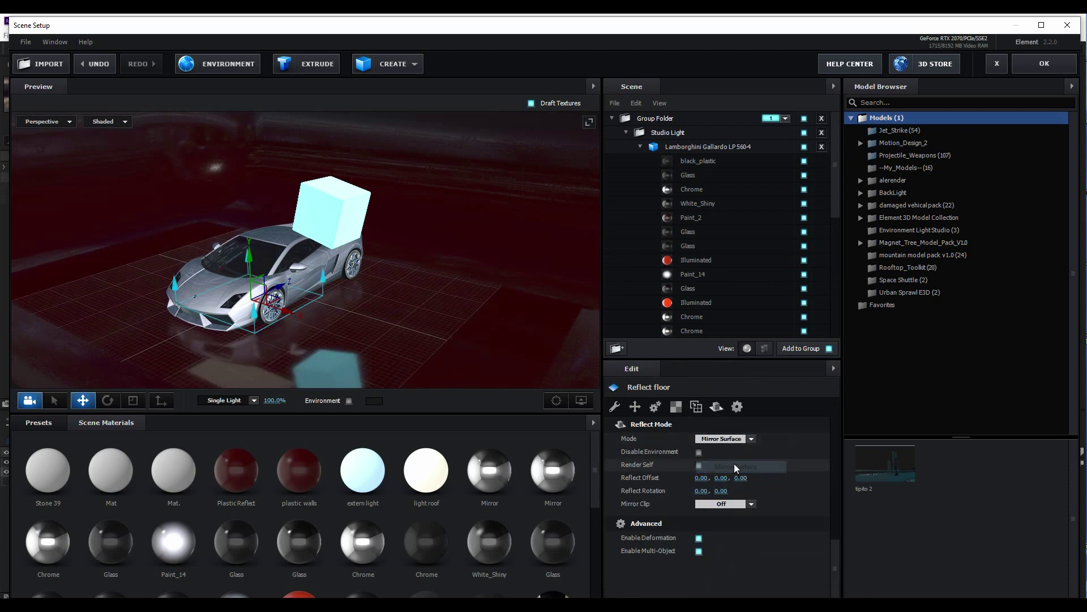
{"action": "scroll", "coordinate": [311, 299], "scroll_direction": "up", "scroll_amount": 3}
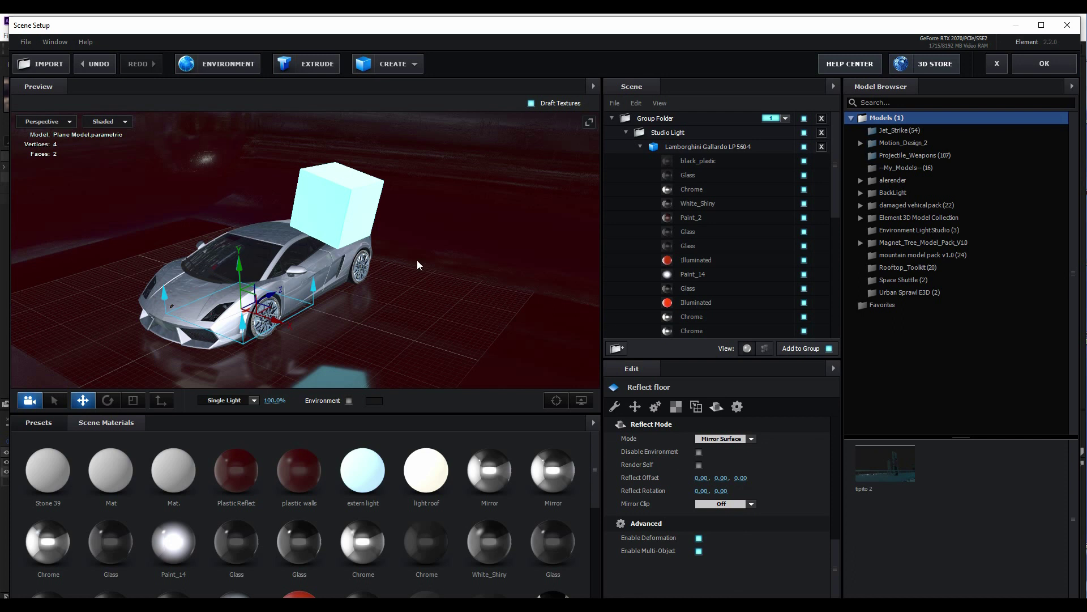
{"action": "left_click", "coordinate": [415, 230]}
{"action": "left_click_drag", "start_coordinate": [417, 239], "coordinate": [425, 219]}
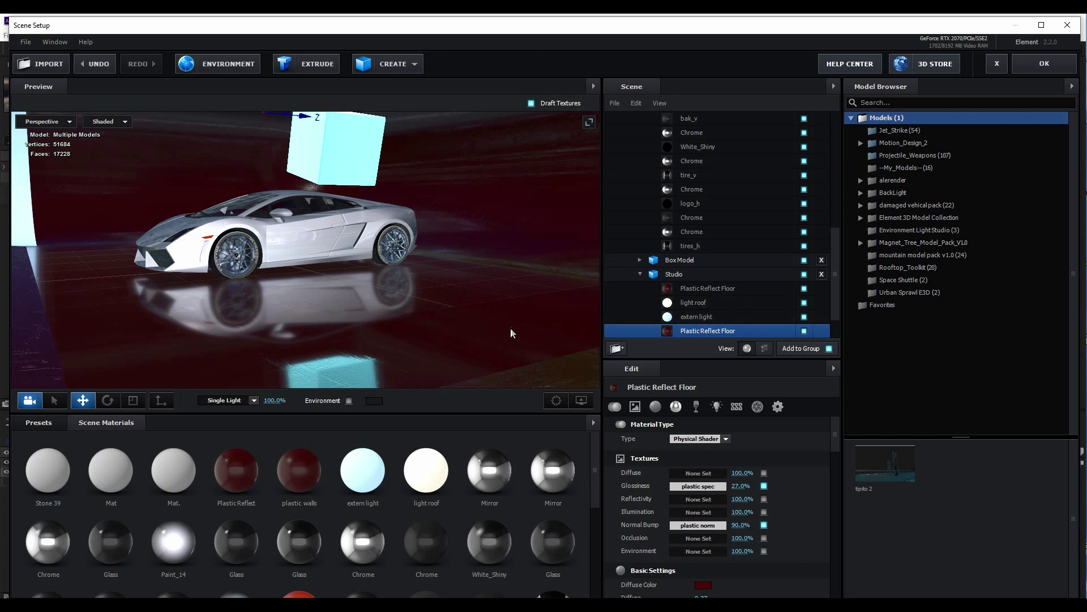
- Set the reflectivity intensity of the Reflect floor's Plastic Reflect Floor material to 37%
{"action": "left_click_drag", "start_coordinate": [719, 333], "coordinate": [406, 330]}
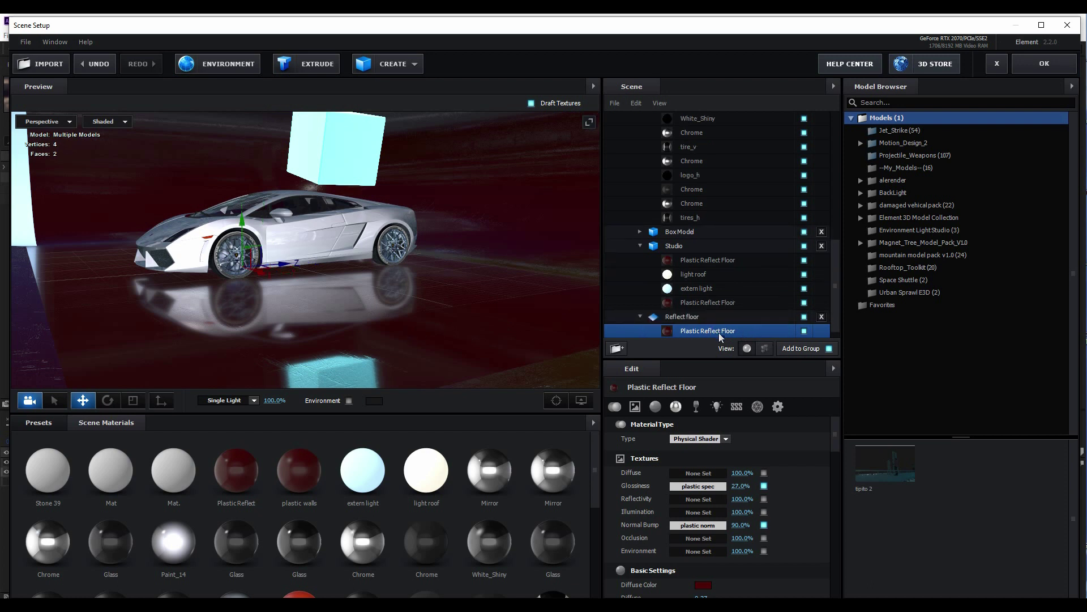
{"action": "left_click_drag", "start_coordinate": [835, 438], "coordinate": [833, 466]}
{"action": "mouse_move", "coordinate": [702, 521]}
{"action": "left_mouse_down"}
{"action": "mouse_move", "coordinate": [725, 519]}
{"action": "mouse_move", "coordinate": [716, 519]}
{"action": "left_mouse_up"}
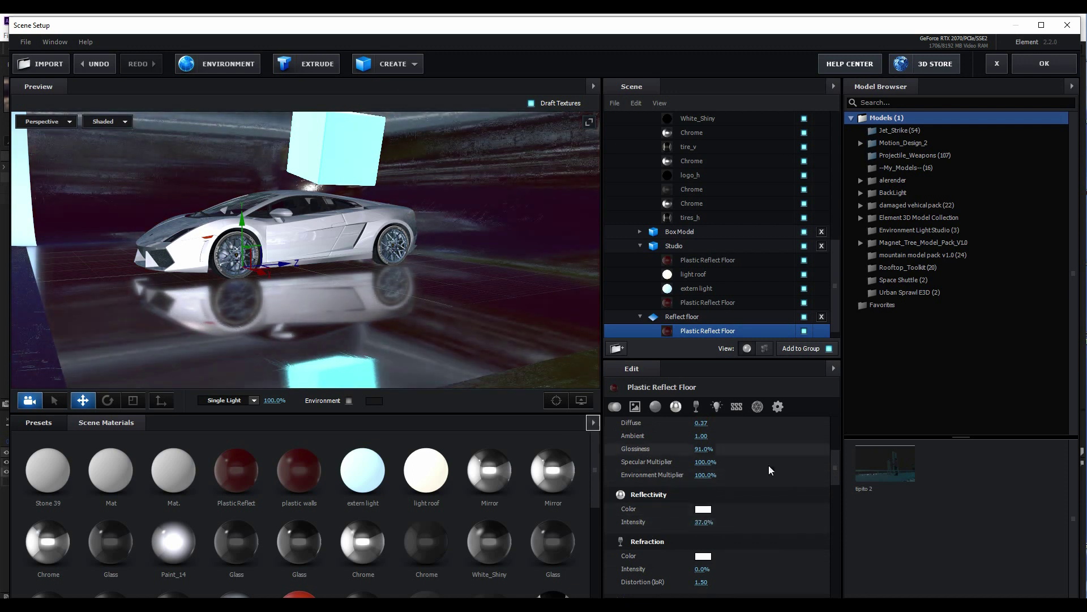
- Try the floor material's plastic spec glossiness texture at 0%, set it to 76%, and inspect the blurred reflections
{"action": "left_click_drag", "start_coordinate": [836, 470], "coordinate": [837, 444]}
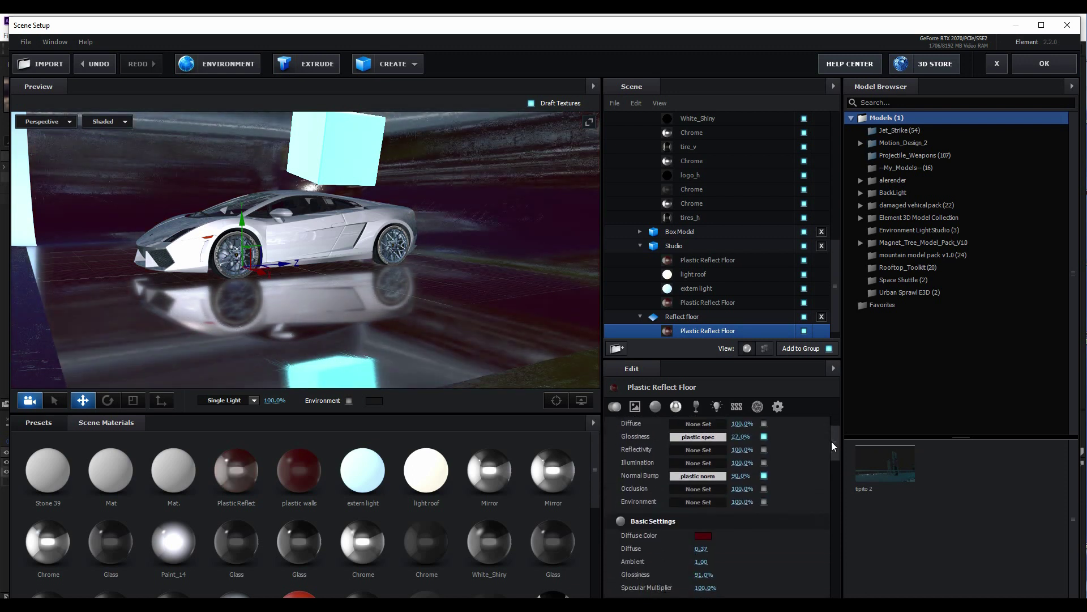
{"action": "left_click_drag", "start_coordinate": [735, 438], "coordinate": [692, 441]}
{"action": "mouse_move", "coordinate": [460, 300]}
{"action": "left_mouse_down"}
{"action": "mouse_move", "coordinate": [428, 276]}
{"action": "mouse_move", "coordinate": [459, 287]}
{"action": "mouse_move", "coordinate": [481, 273]}
{"action": "mouse_move", "coordinate": [547, 276]}
{"action": "mouse_move", "coordinate": [431, 280]}
{"action": "mouse_move", "coordinate": [448, 282]}
{"action": "left_mouse_up"}
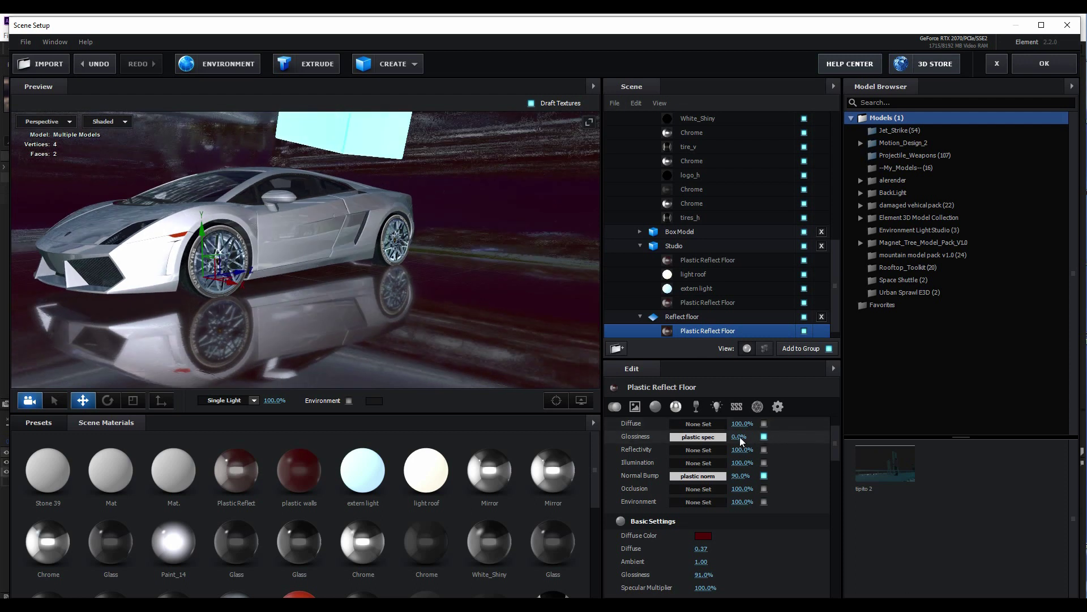
{"action": "left_click_drag", "start_coordinate": [742, 437], "coordinate": [784, 437]}
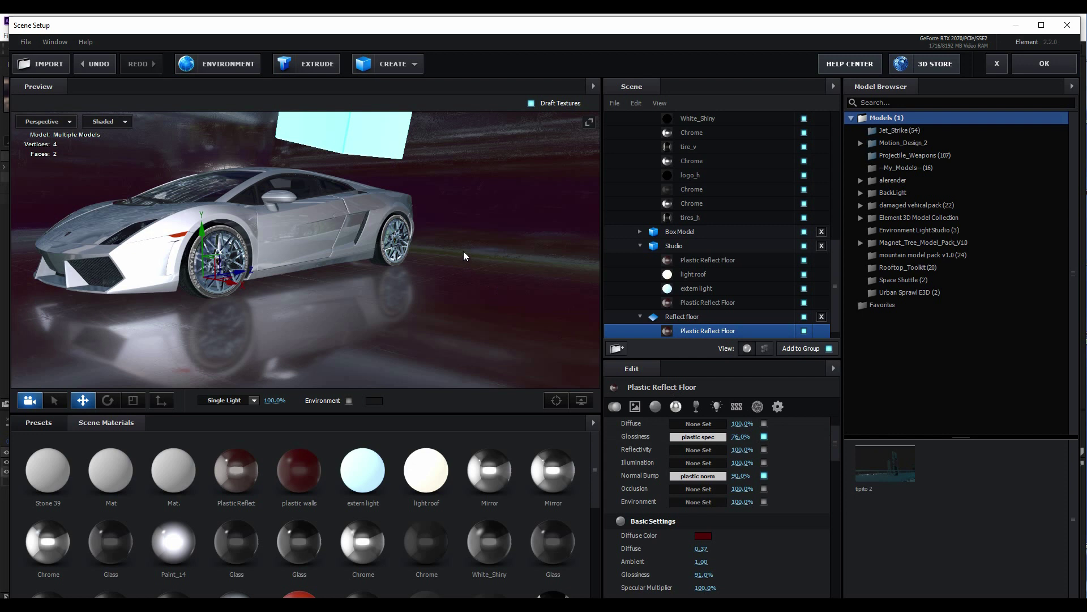
{"action": "scroll", "coordinate": [474, 243], "scroll_direction": "down", "scroll_amount": 4}
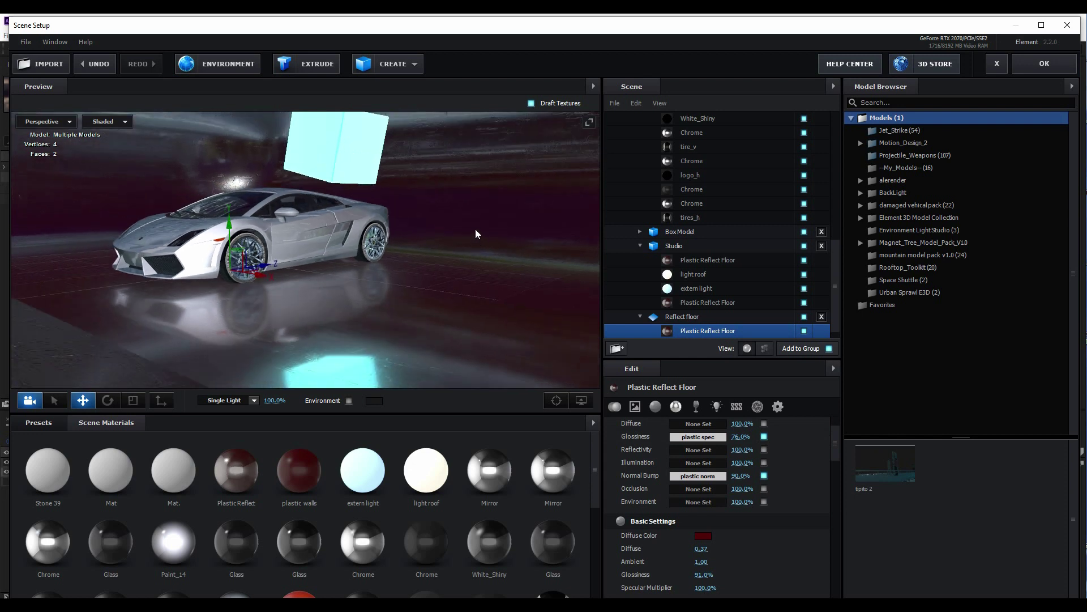
{"action": "left_click", "coordinate": [470, 197]}
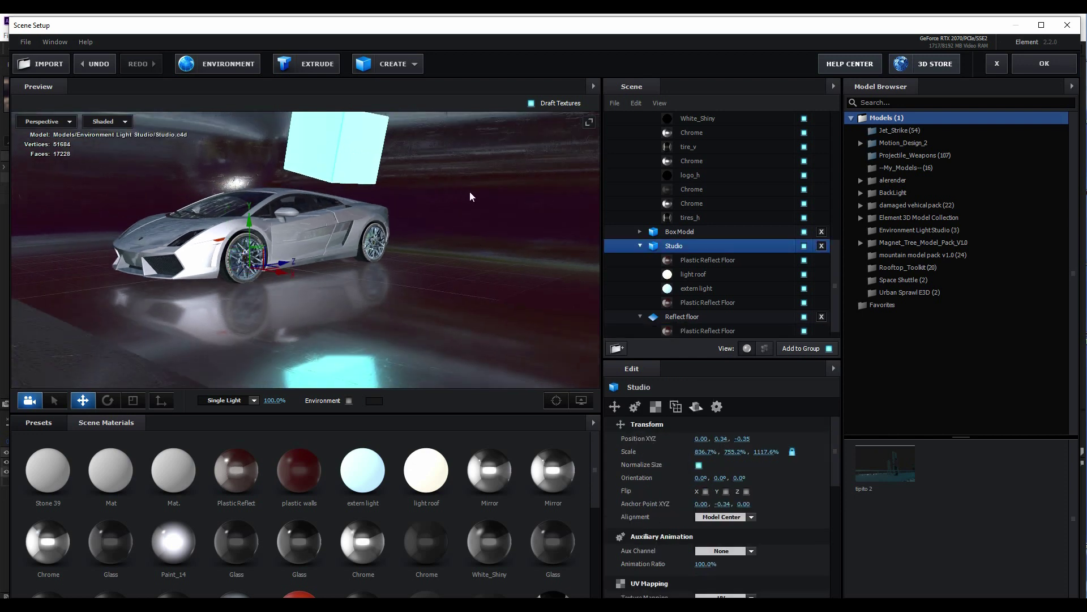
{"action": "left_click_drag", "start_coordinate": [457, 197], "coordinate": [358, 211]}
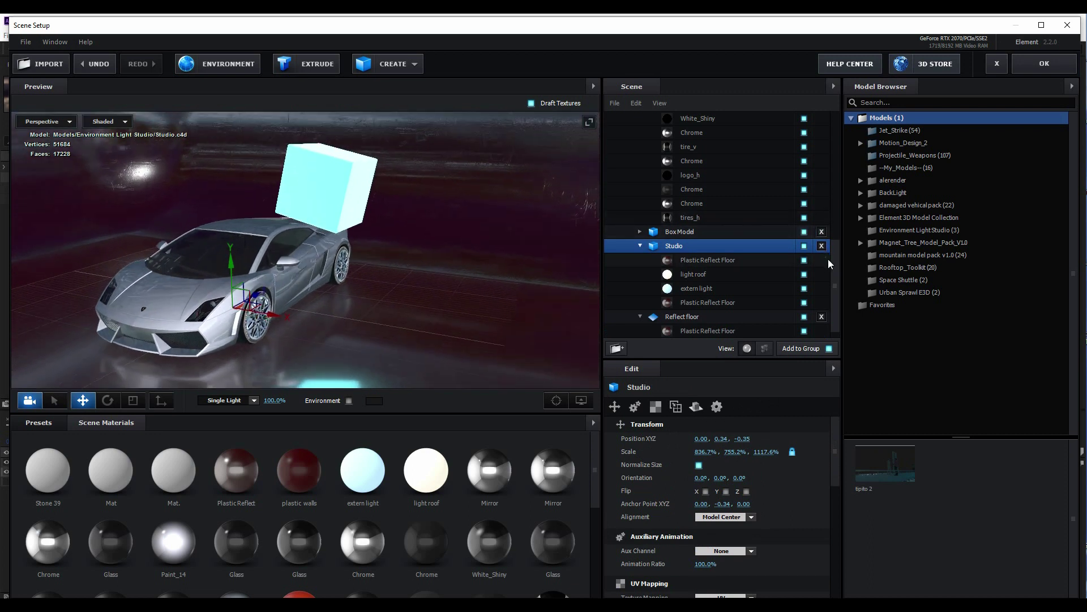
- Collapse the Lamborghini Gallardo, Studio and Reflect floor objects in the scene hierarchy
{"action": "left_click_drag", "start_coordinate": [835, 264], "coordinate": [835, 127]}
{"action": "left_click", "coordinate": [640, 149]}
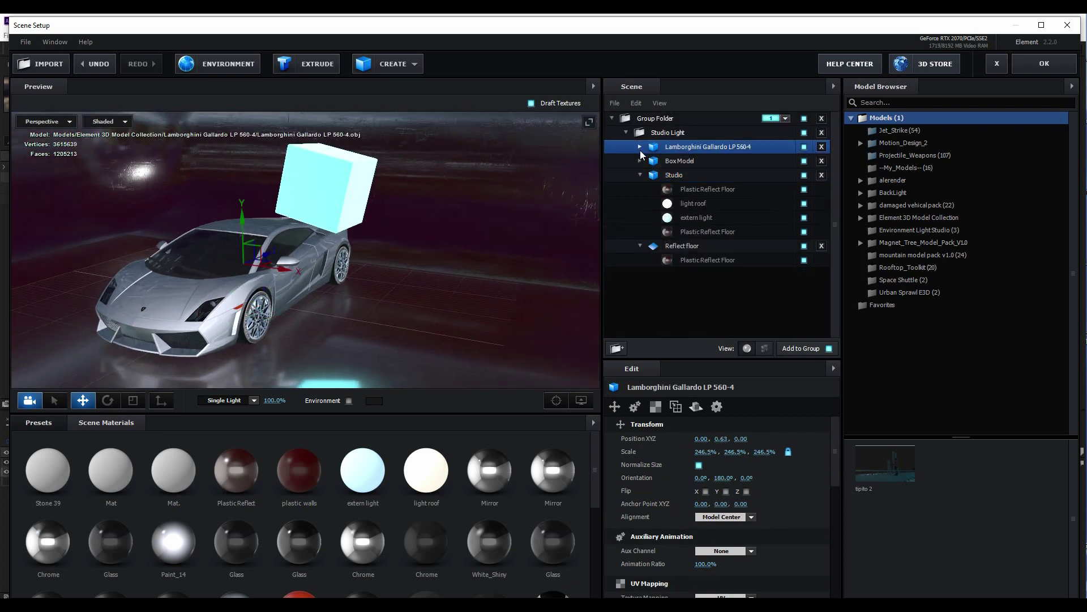
{"action": "left_click", "coordinate": [640, 175]}
{"action": "left_click", "coordinate": [640, 189]}
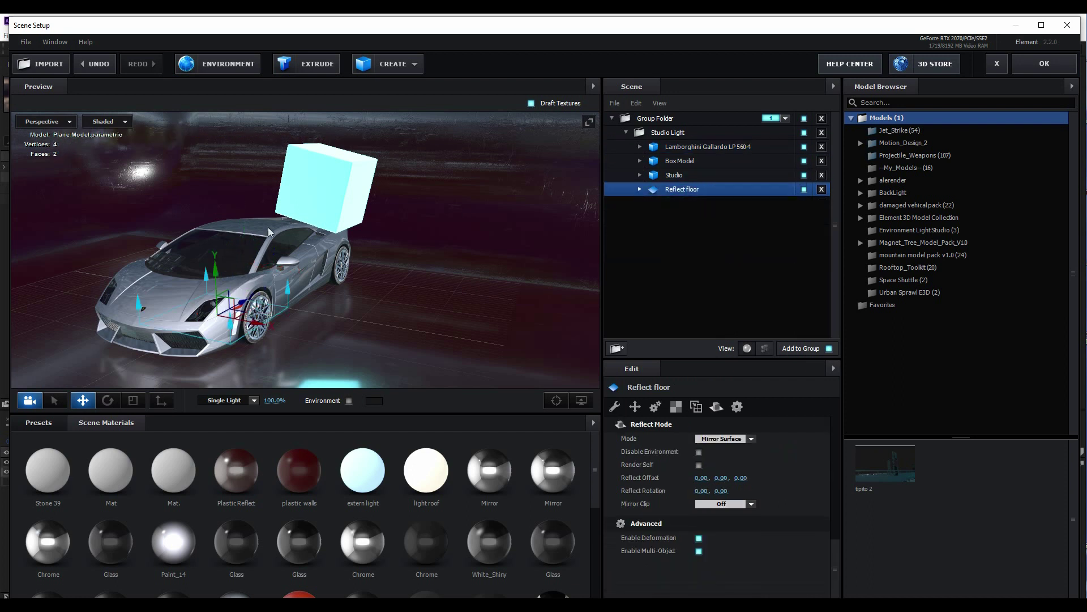
- Move the glowing Box Model along X to position 0.86 and check the reflections from another angle
{"action": "left_click", "coordinate": [682, 162]}
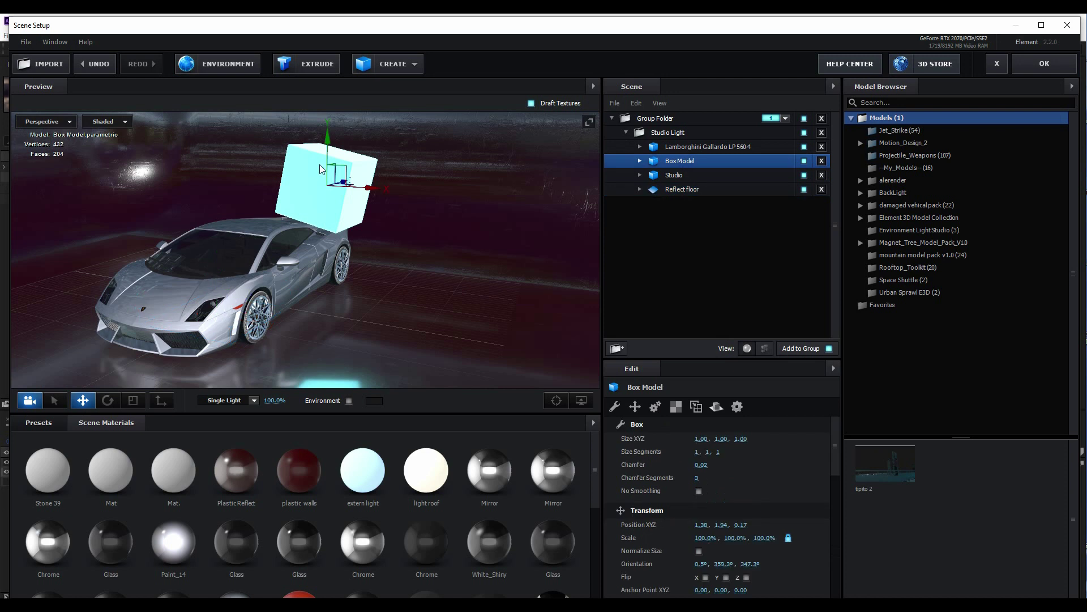
{"action": "left_click_drag", "start_coordinate": [373, 193], "coordinate": [304, 318]}
{"action": "mouse_move", "coordinate": [418, 202]}
{"action": "left_mouse_down"}
{"action": "mouse_move", "coordinate": [153, 136]}
{"action": "mouse_move", "coordinate": [218, 169]}
{"action": "mouse_move", "coordinate": [362, 195]}
{"action": "mouse_move", "coordinate": [224, 184]}
{"action": "mouse_move", "coordinate": [420, 223]}
{"action": "mouse_move", "coordinate": [403, 218]}
{"action": "left_mouse_up"}
- Set the reflect mode of the Lamborghini Gallardo model to Spherical
{"action": "left_click", "coordinate": [677, 148]}
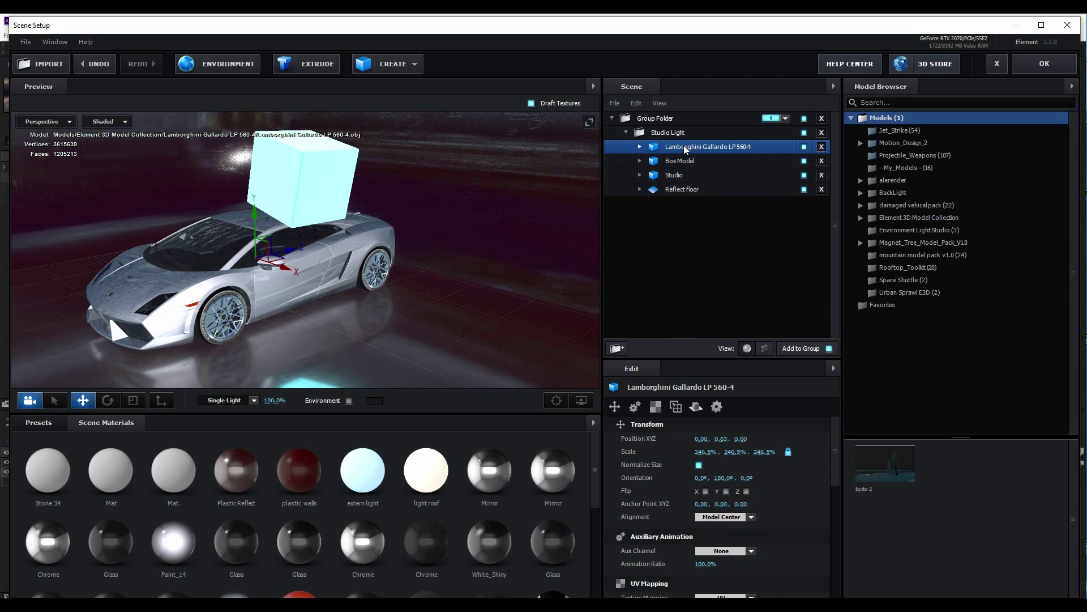
{"action": "left_click", "coordinate": [696, 407]}
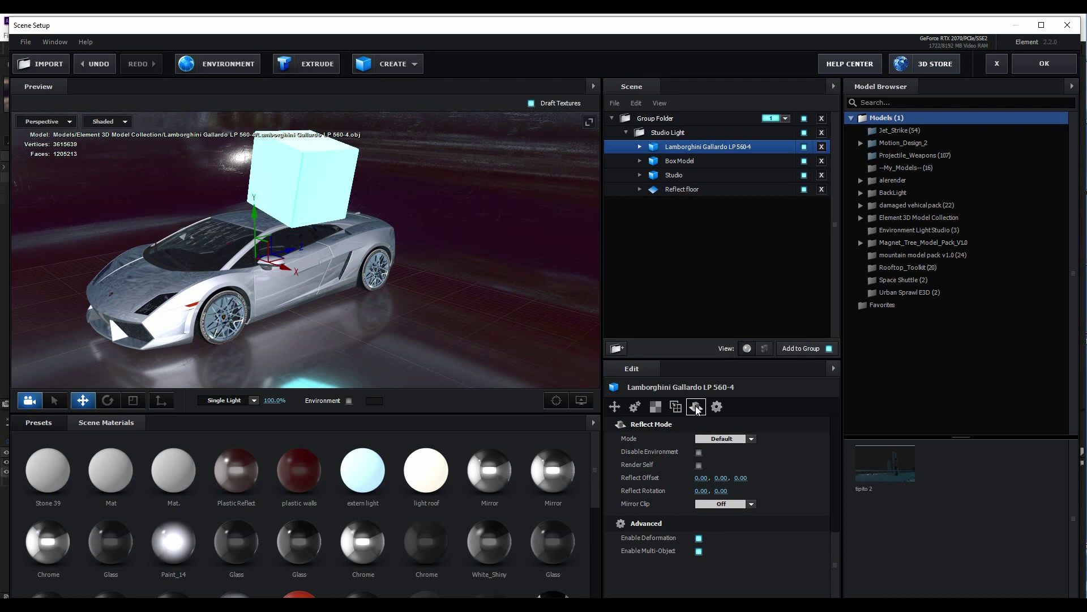
{"action": "left_click", "coordinate": [751, 439]}
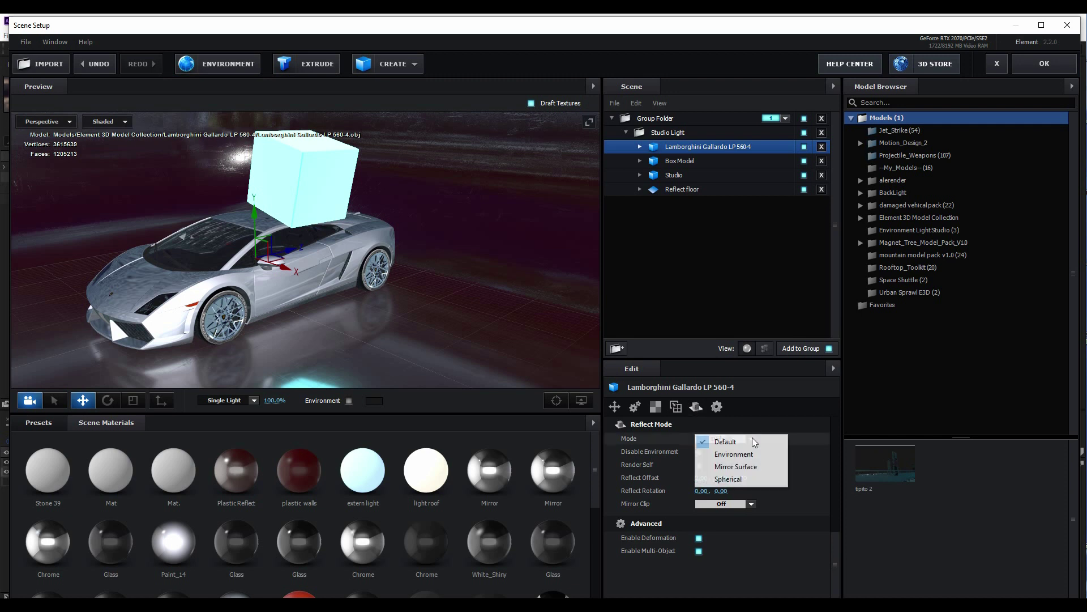
{"action": "left_click", "coordinate": [731, 479]}
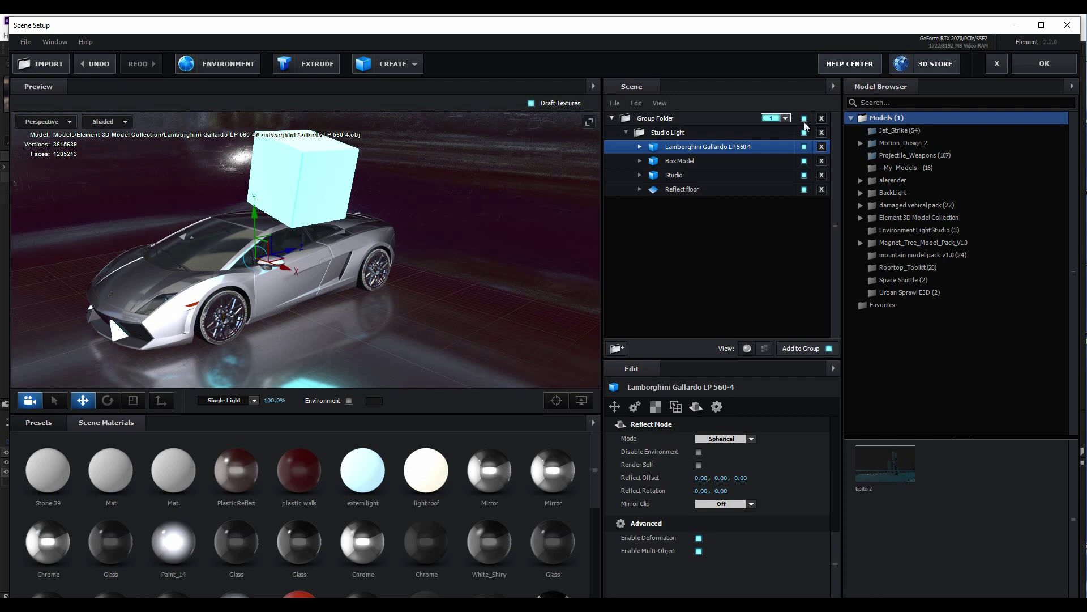
- Move the glowing Box Model back and forth above the car, leaving its X position at -0.41
{"action": "left_click", "coordinate": [682, 163]}
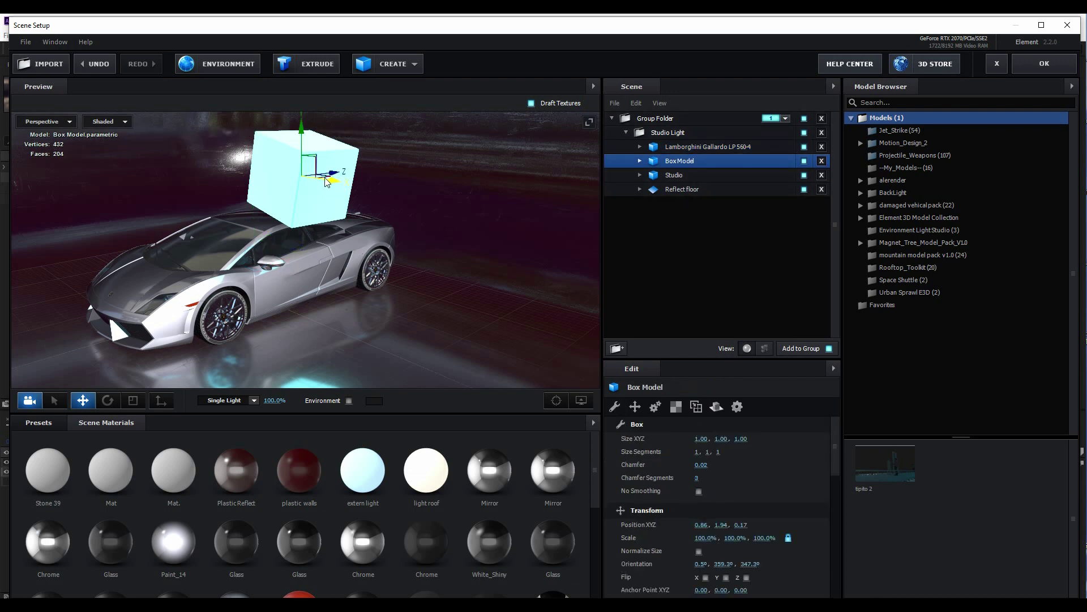
{"action": "left_click_drag", "start_coordinate": [338, 182], "coordinate": [232, 139]}
{"action": "left_click_drag", "start_coordinate": [201, 137], "coordinate": [274, 199]}
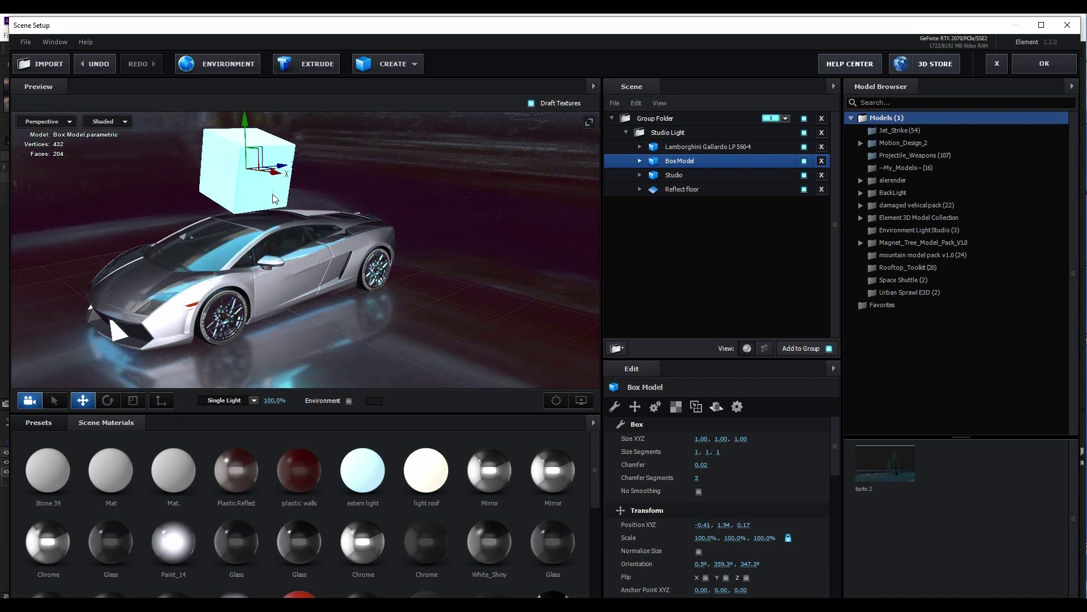
- Set the illumination color of the car's Paint_14 material to 0B0B0B and collapse the Lamborghini Gallardo in the hierarchy
{"action": "left_click", "coordinate": [191, 294]}
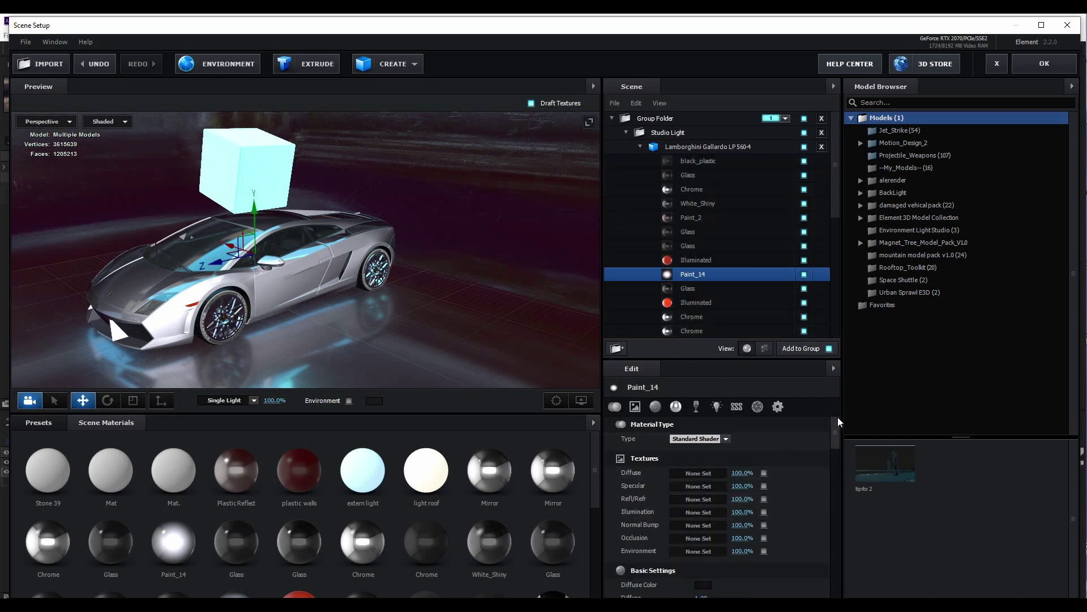
{"action": "scroll", "coordinate": [835, 436], "scroll_direction": "down", "scroll_amount": 5}
{"action": "left_click", "coordinate": [702, 535]}
{"action": "left_click_drag", "start_coordinate": [623, 558], "coordinate": [611, 593]}
{"action": "left_click", "coordinate": [612, 593]}
{"action": "left_click", "coordinate": [614, 590]}
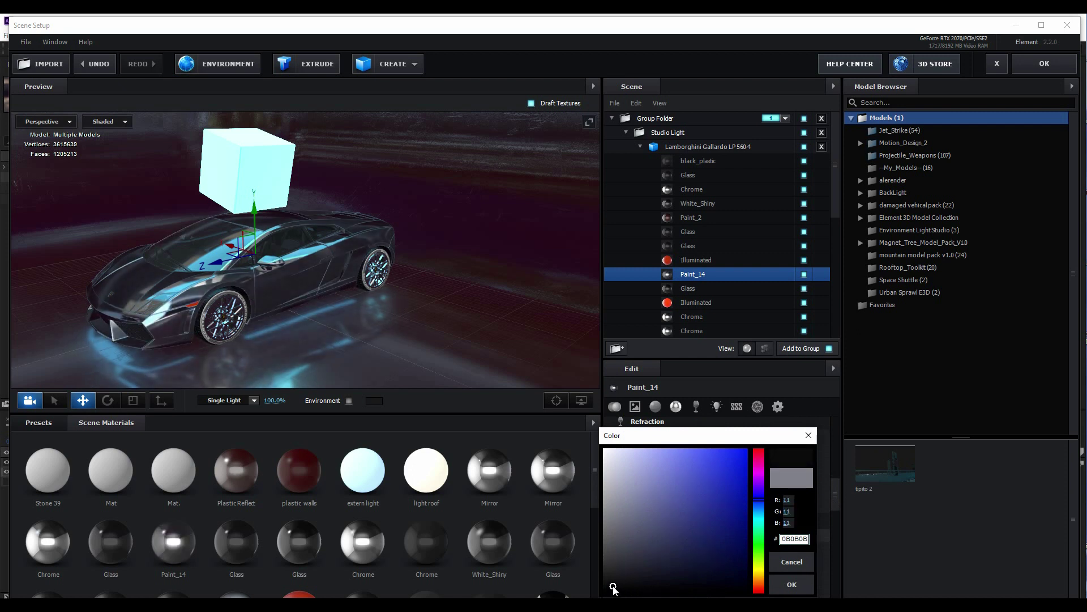
{"action": "left_click", "coordinate": [793, 584]}
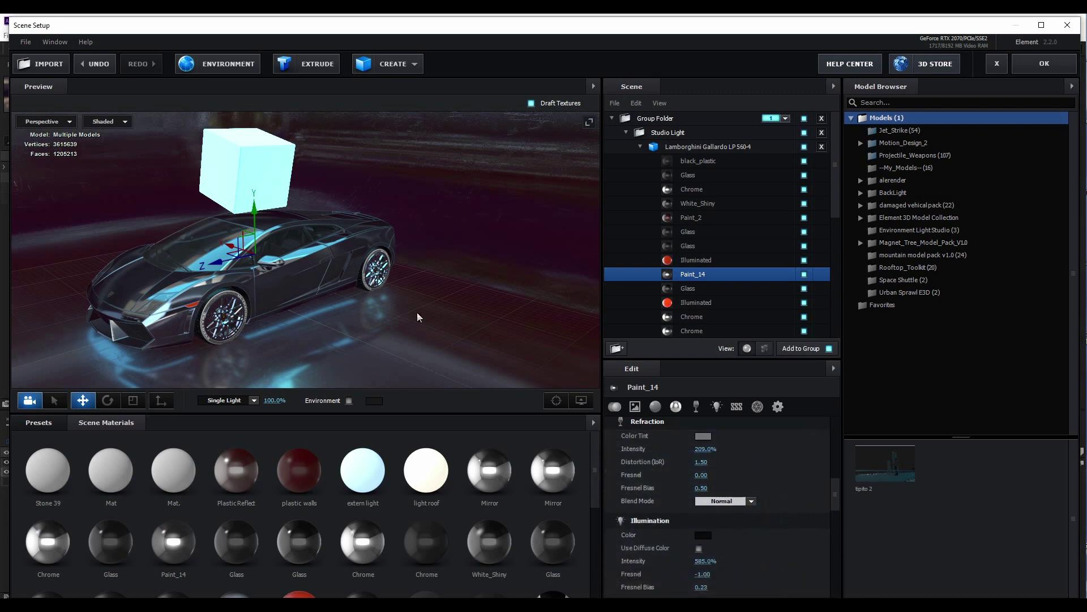
{"action": "left_click", "coordinate": [641, 146]}
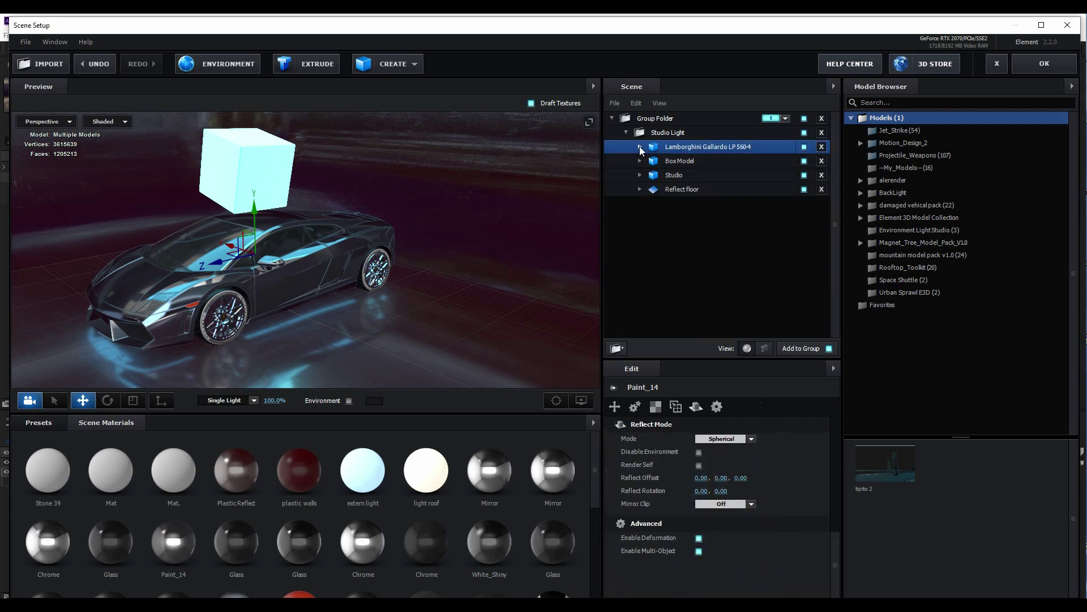
- Move the glowing Box Model along X to -1.42 and back over the car, checking the reflections from a higher angle
{"action": "left_click", "coordinate": [678, 161]}
{"action": "left_click_drag", "start_coordinate": [278, 178], "coordinate": [243, 197]}
{"action": "left_click", "coordinate": [481, 271]}
{"action": "left_click_drag", "start_coordinate": [446, 256], "coordinate": [400, 256]}
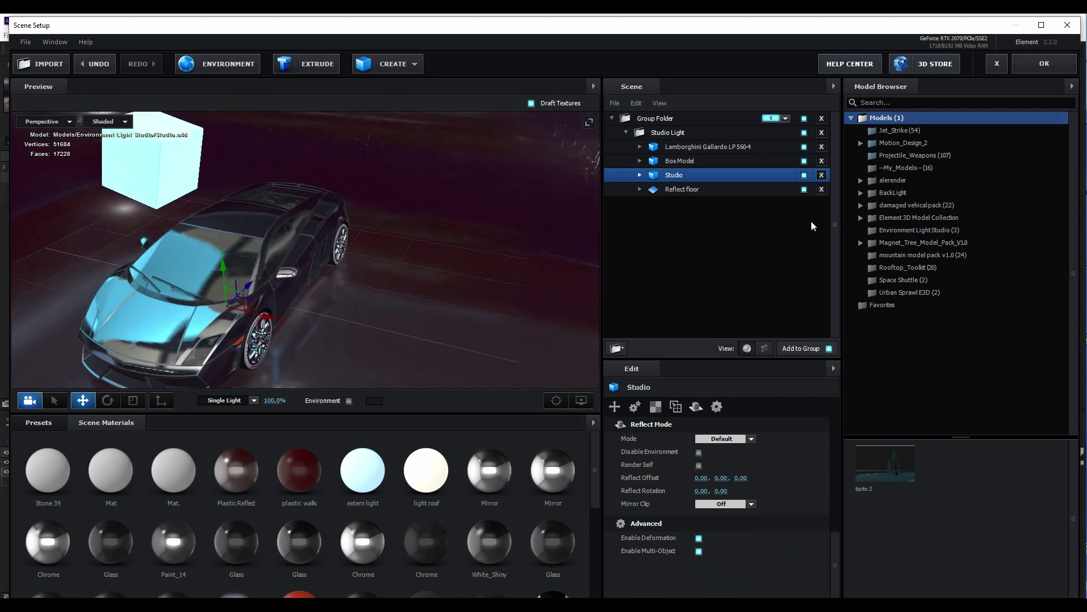
{"action": "left_click", "coordinate": [679, 163]}
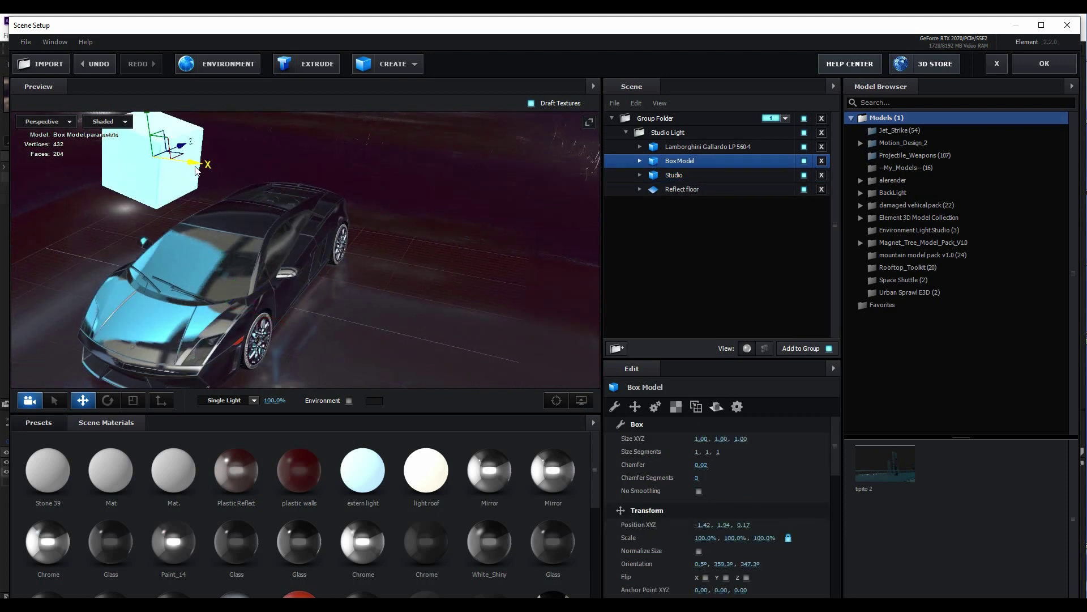
{"action": "left_click_drag", "start_coordinate": [217, 172], "coordinate": [351, 253]}
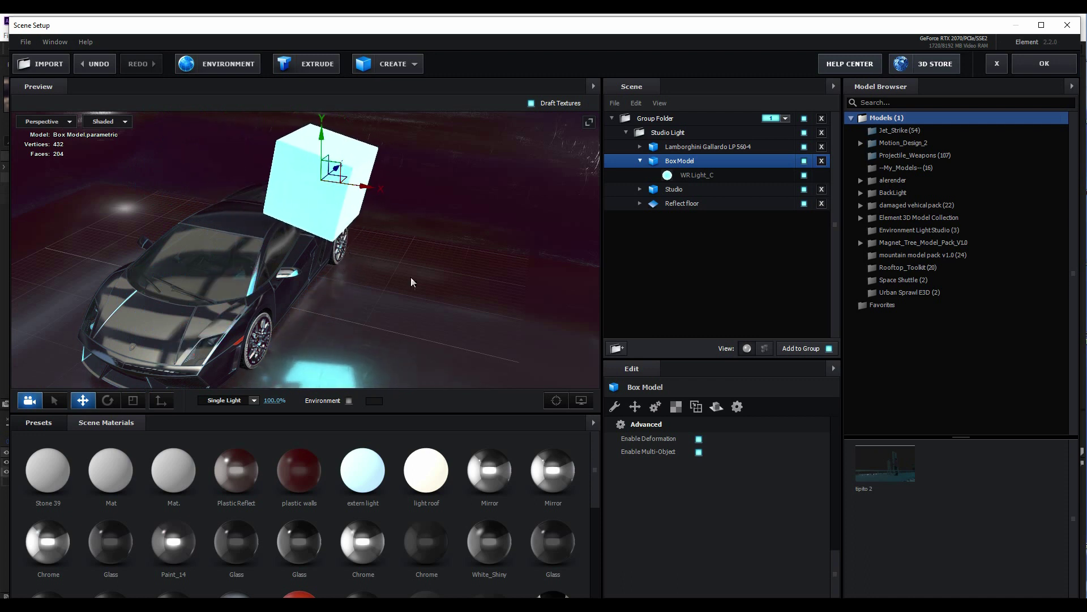
- Turn off Visible to Camera and Visible to Reflections for the Box Model's WR Light_C material
{"action": "left_click", "coordinate": [702, 175]}
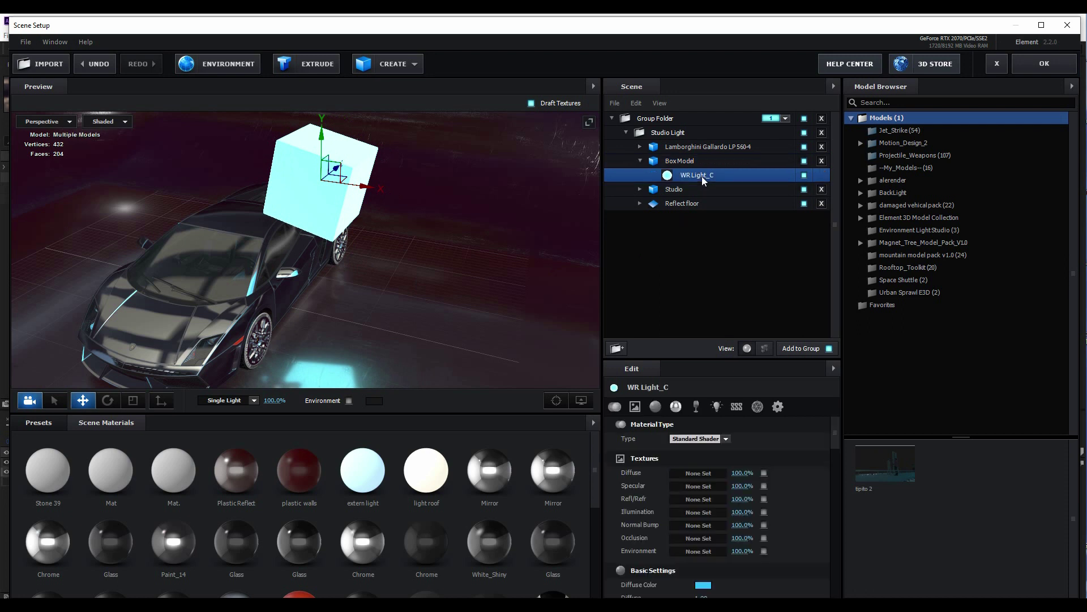
{"action": "left_click", "coordinate": [778, 406]}
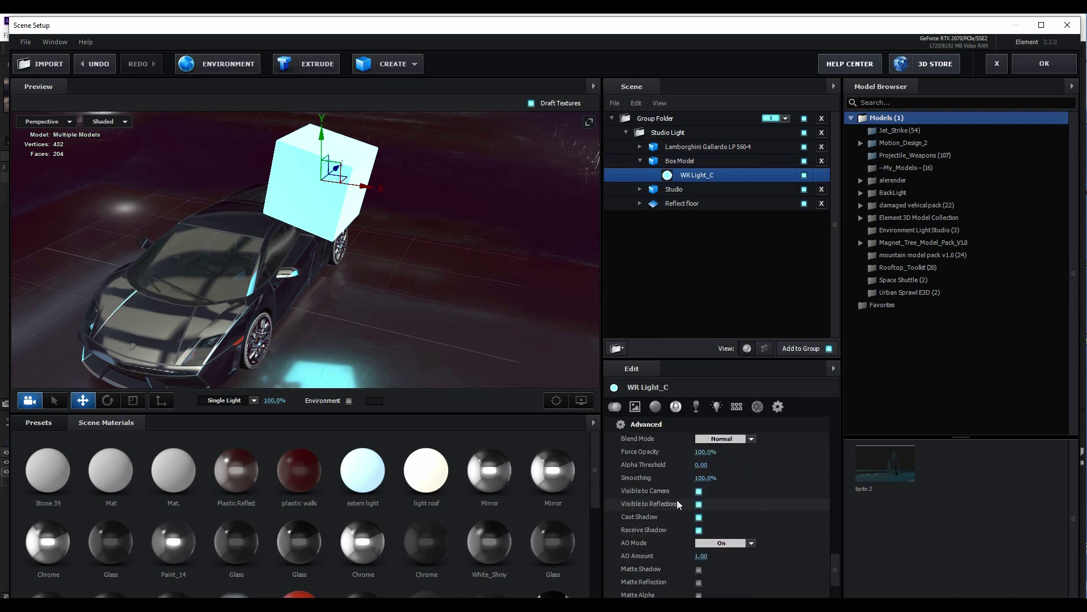
{"action": "left_click", "coordinate": [700, 491]}
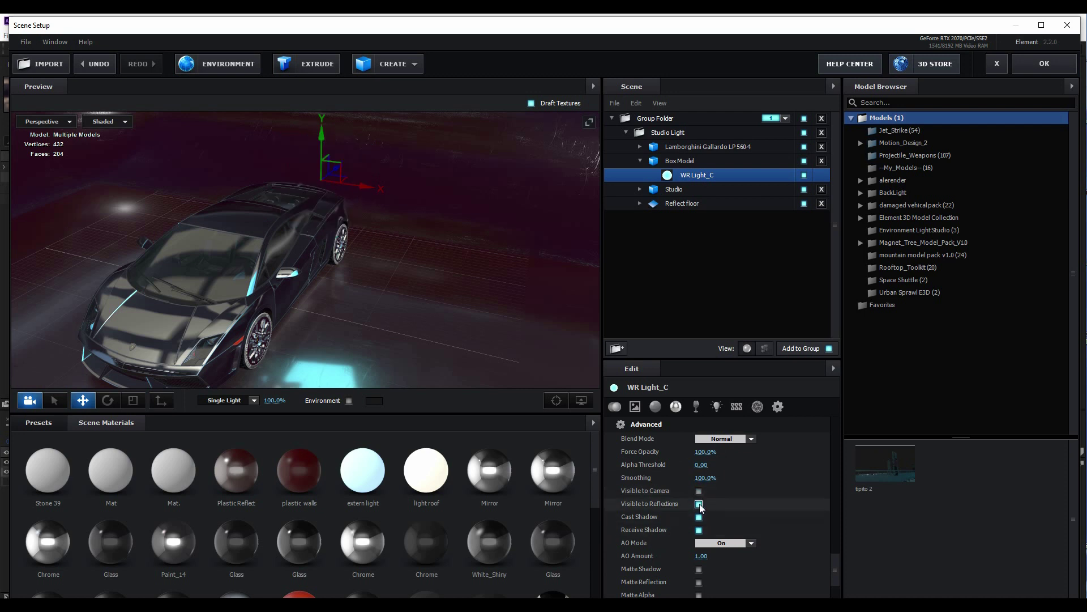
{"action": "left_click", "coordinate": [700, 504]}
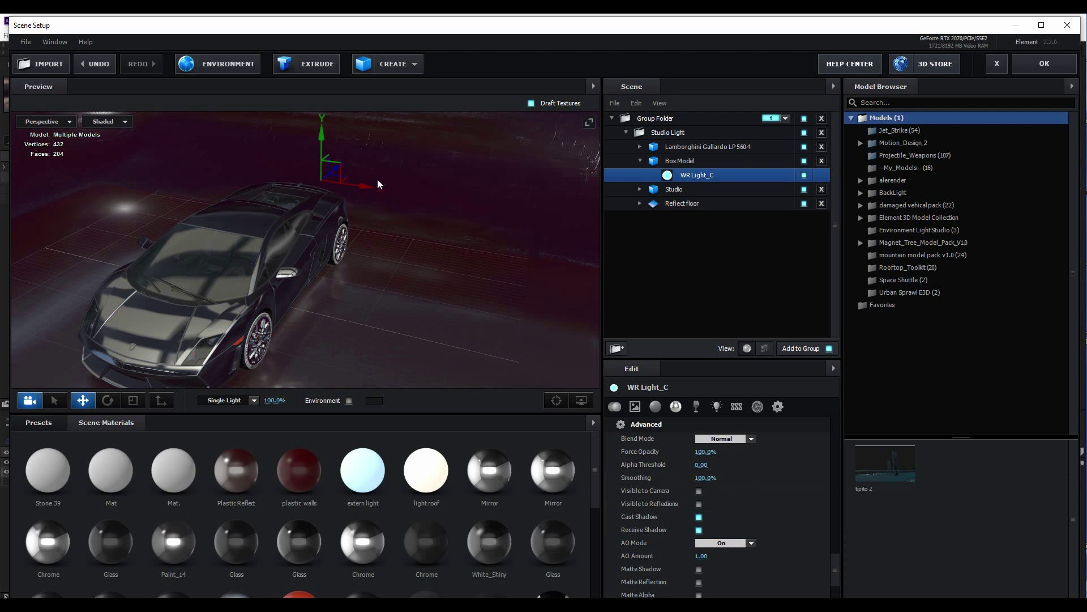
- Re-enable Visible to Reflections and turn off Cast Shadow for WR Light_C, moving the invisible box along X to test its reflections
{"action": "left_click_drag", "start_coordinate": [378, 184], "coordinate": [296, 186]}
{"action": "left_click", "coordinate": [699, 504]}
{"action": "left_click", "coordinate": [699, 530]}
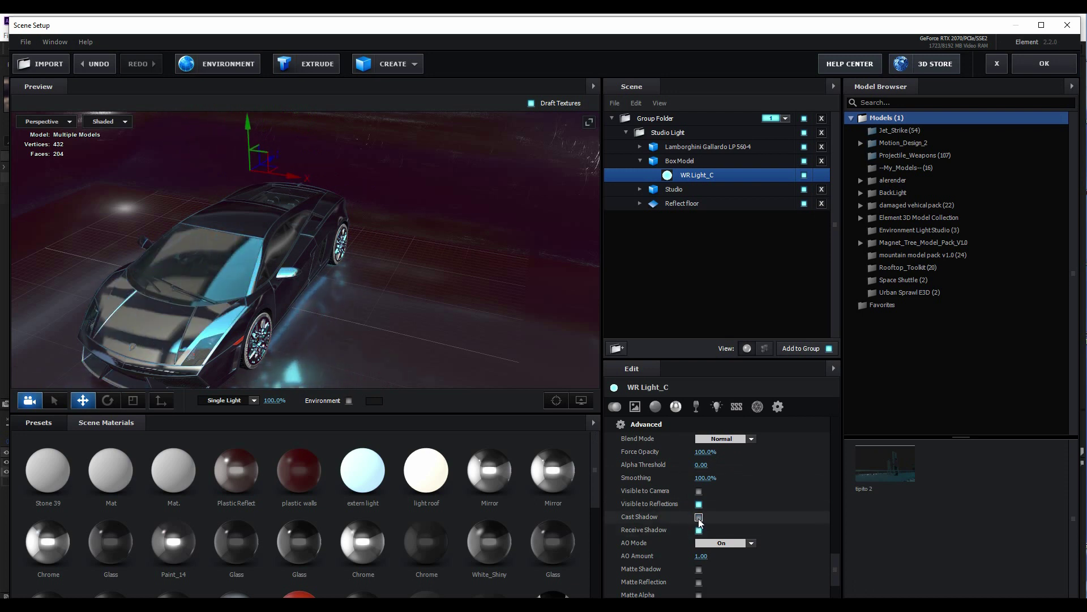
{"action": "left_click_drag", "start_coordinate": [296, 178], "coordinate": [338, 215]}
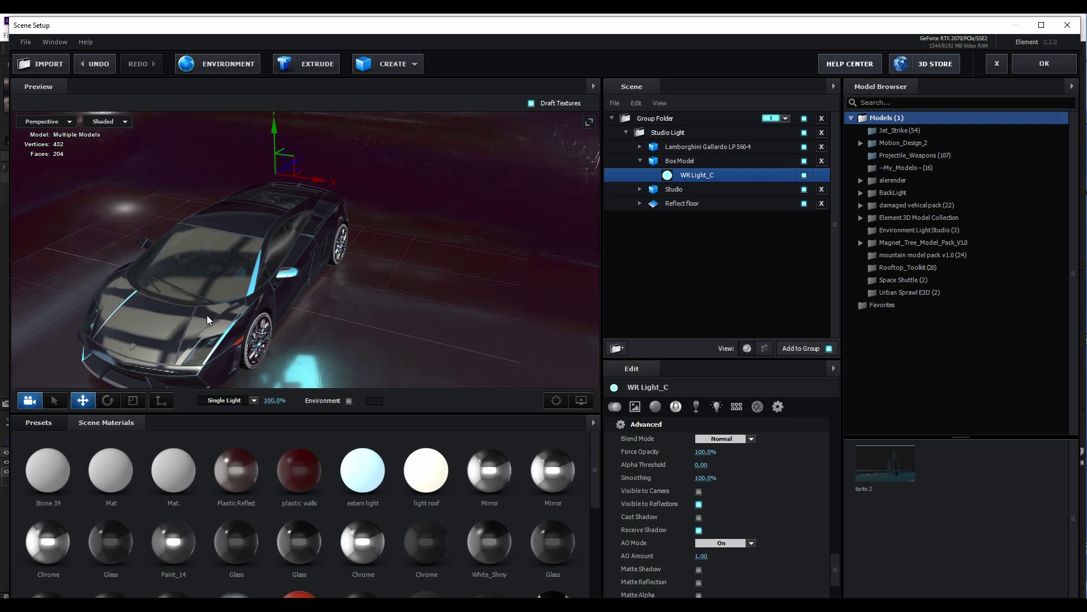
- Change the car's Paint_14 material type to Physical Shader and collapse the Lamborghini Gallardo
{"action": "left_click", "coordinate": [178, 327]}
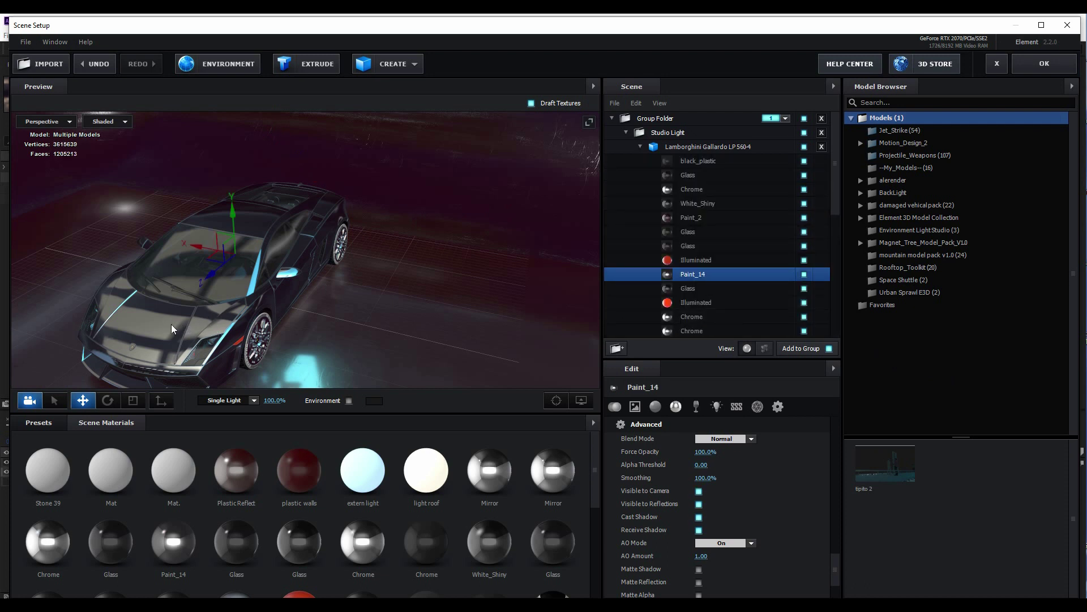
{"action": "left_click_drag", "start_coordinate": [834, 568], "coordinate": [820, 411]}
{"action": "left_click", "coordinate": [725, 440]}
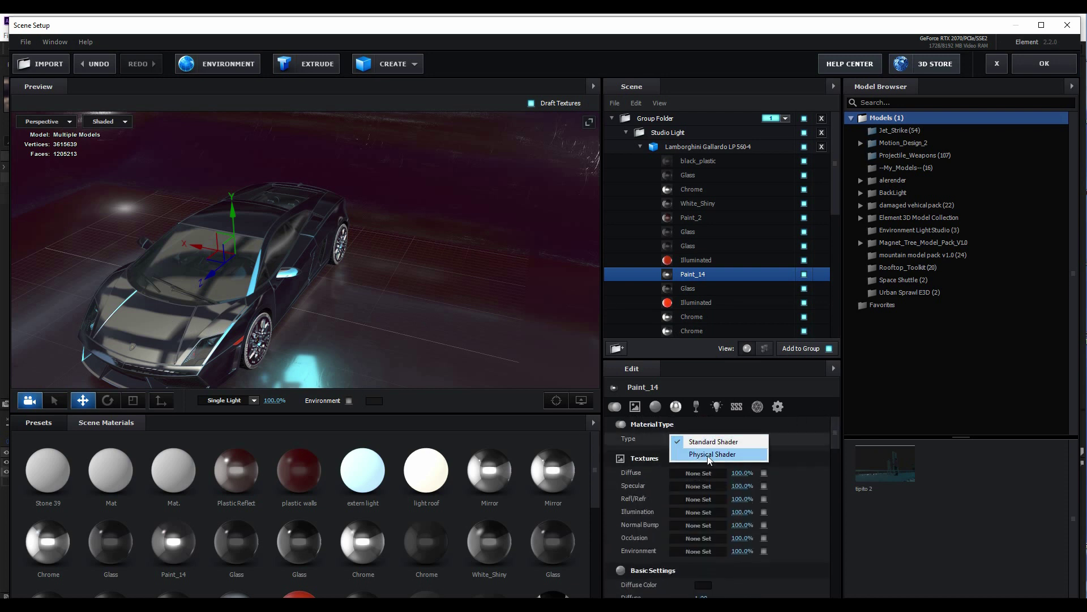
{"action": "left_click", "coordinate": [709, 454]}
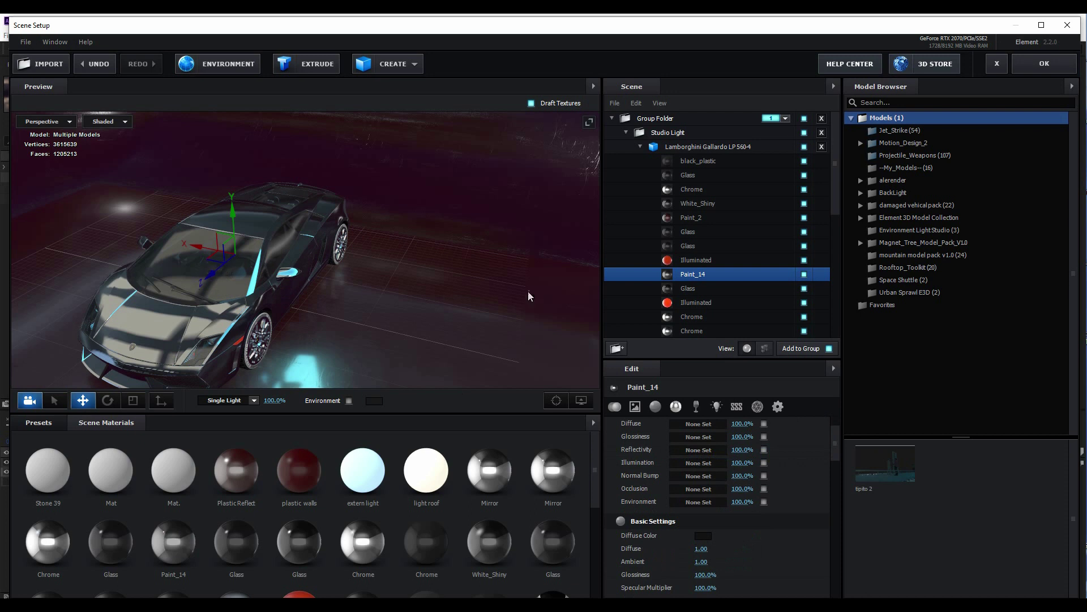
{"action": "left_click", "coordinate": [640, 147]}
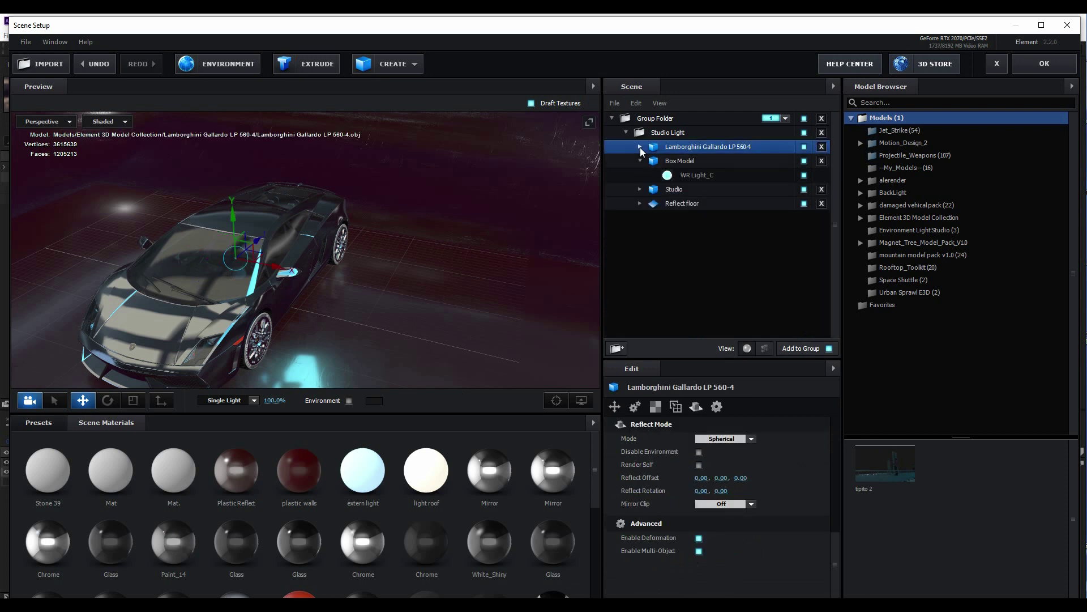
- Move the invisible Box Model along X around the car and check the reflections from a lower side angle
{"action": "left_click", "coordinate": [686, 161]}
{"action": "left_click_drag", "start_coordinate": [326, 186], "coordinate": [396, 306]}
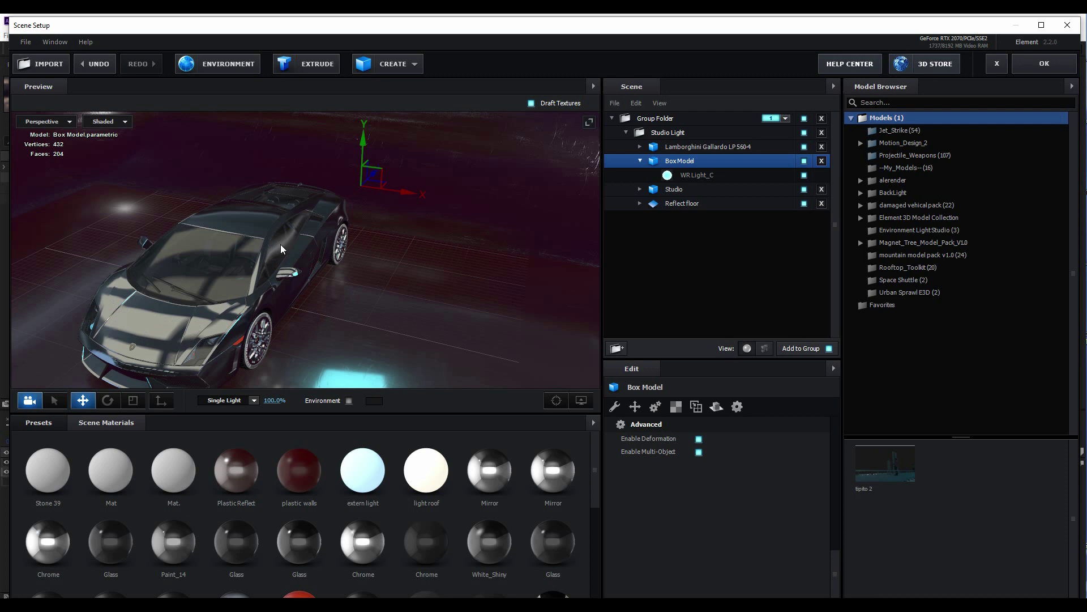
{"action": "left_click_drag", "start_coordinate": [422, 195], "coordinate": [361, 173]}
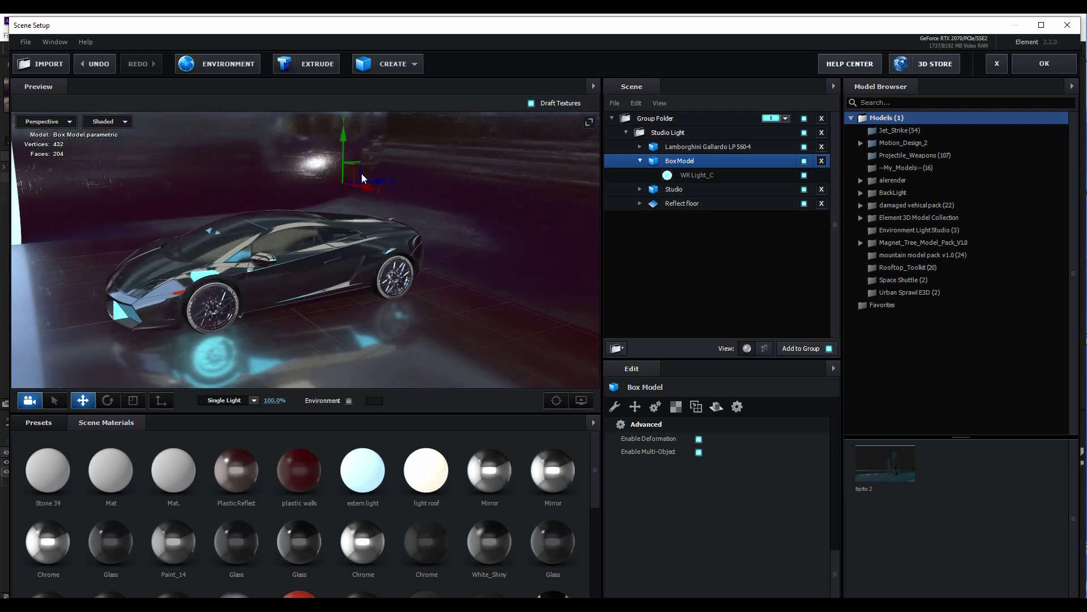
- Hide the Box Model, Reflect floor and Studio objects, leaving only the car, and view it from a closer front angle
{"action": "left_click", "coordinate": [641, 162]}
{"action": "left_click", "coordinate": [804, 162]}
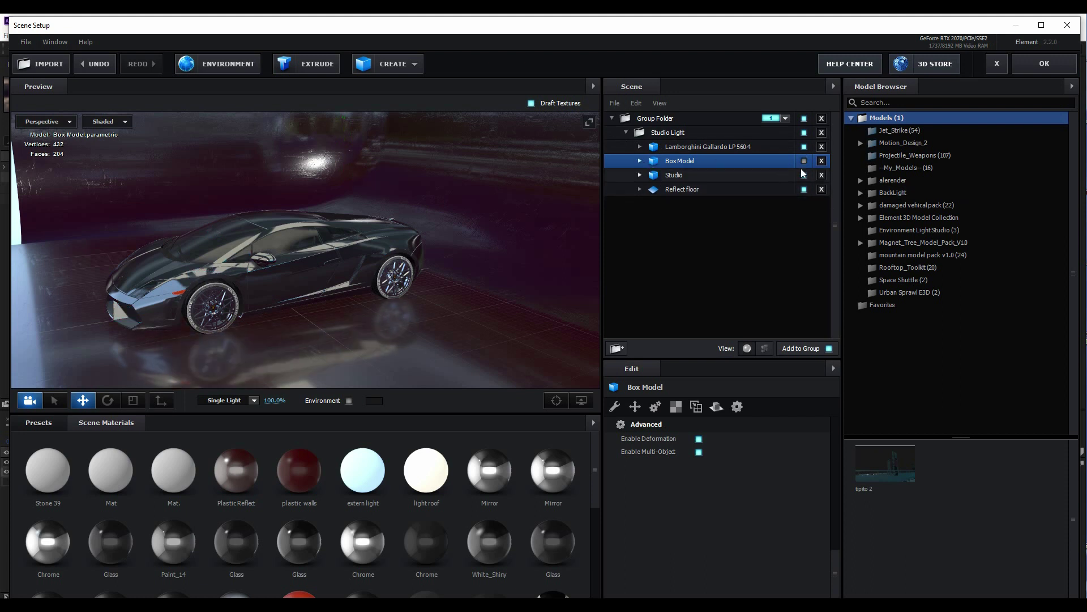
{"action": "left_click", "coordinate": [804, 190]}
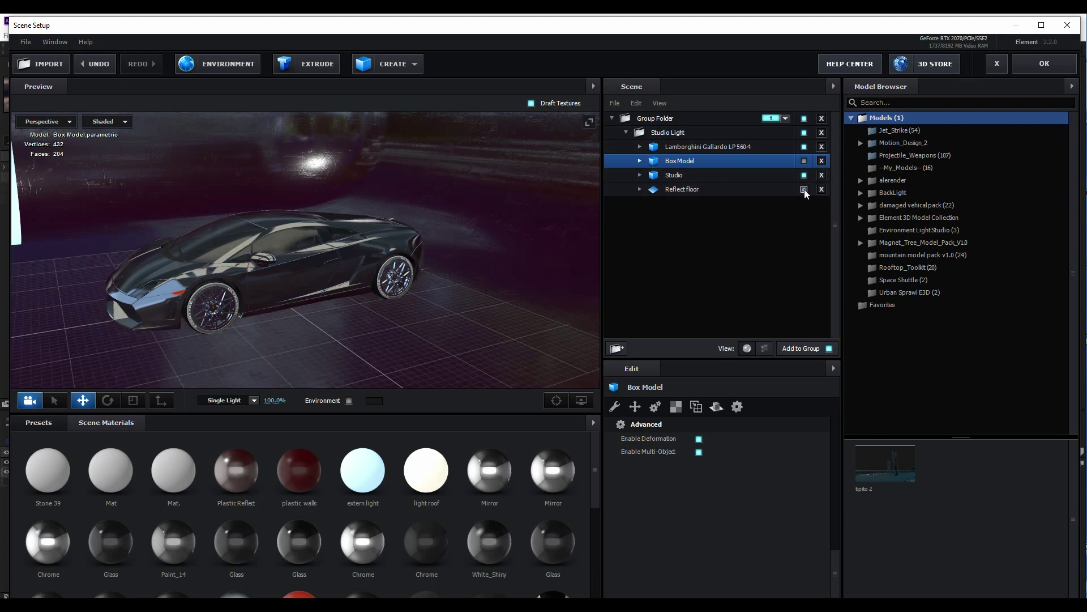
{"action": "left_click", "coordinate": [804, 176]}
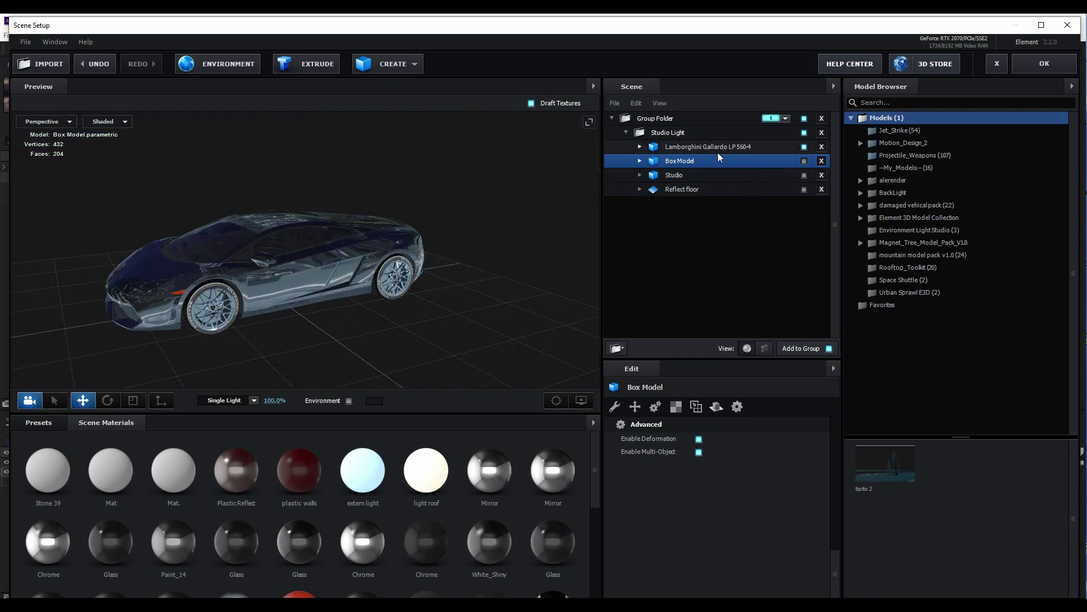
{"action": "left_click_drag", "start_coordinate": [461, 211], "coordinate": [448, 244]}
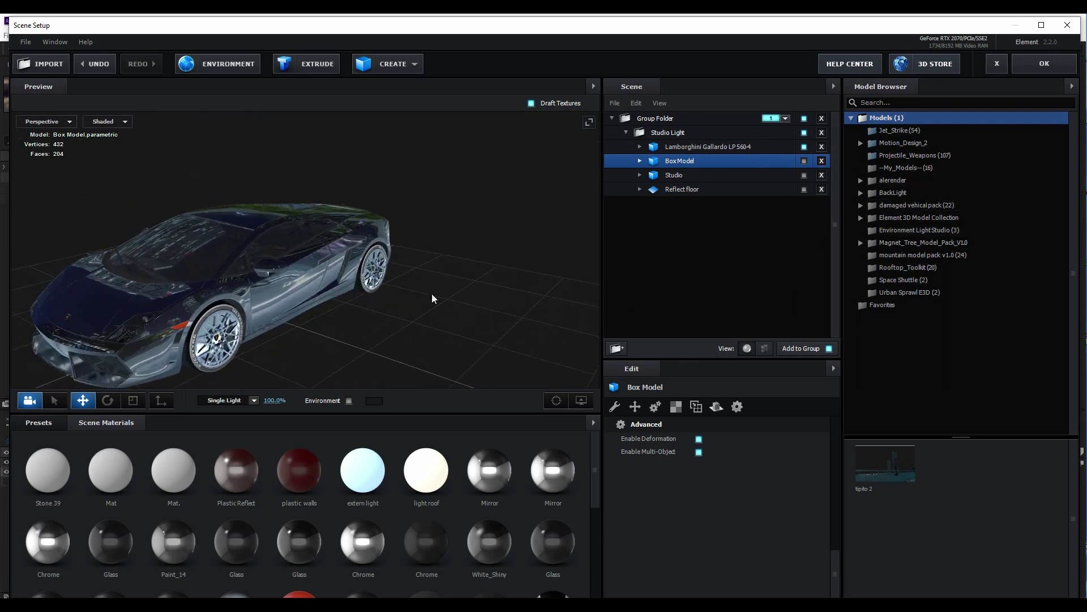
- Set the diffuse color of the car's Paint_14 material to red C9380C
{"action": "left_click", "coordinate": [126, 306]}
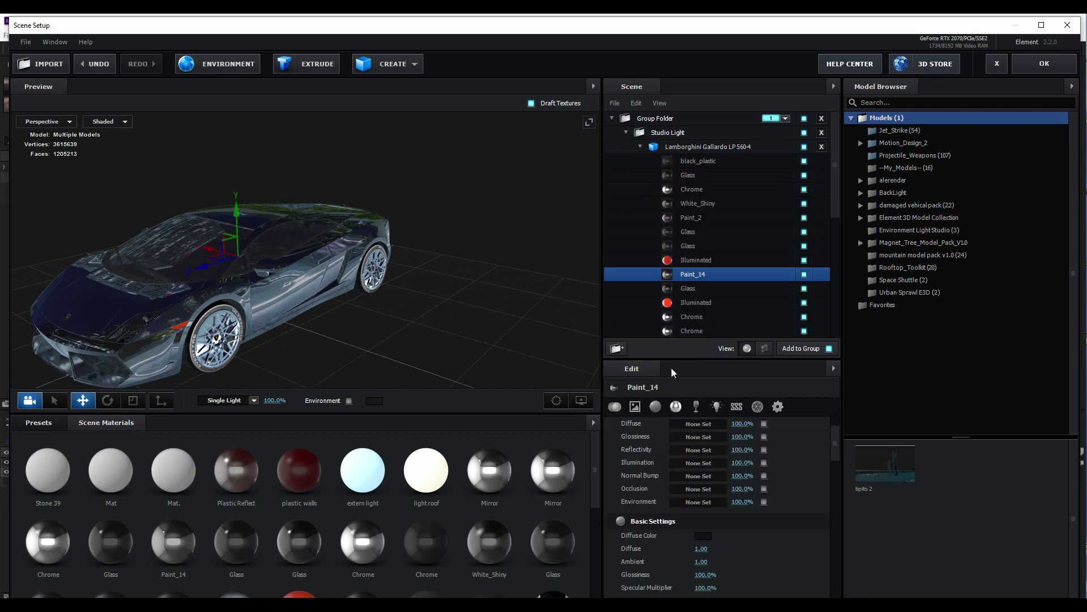
{"action": "left_click_drag", "start_coordinate": [831, 440], "coordinate": [780, 463]}
{"action": "left_click", "coordinate": [703, 463]}
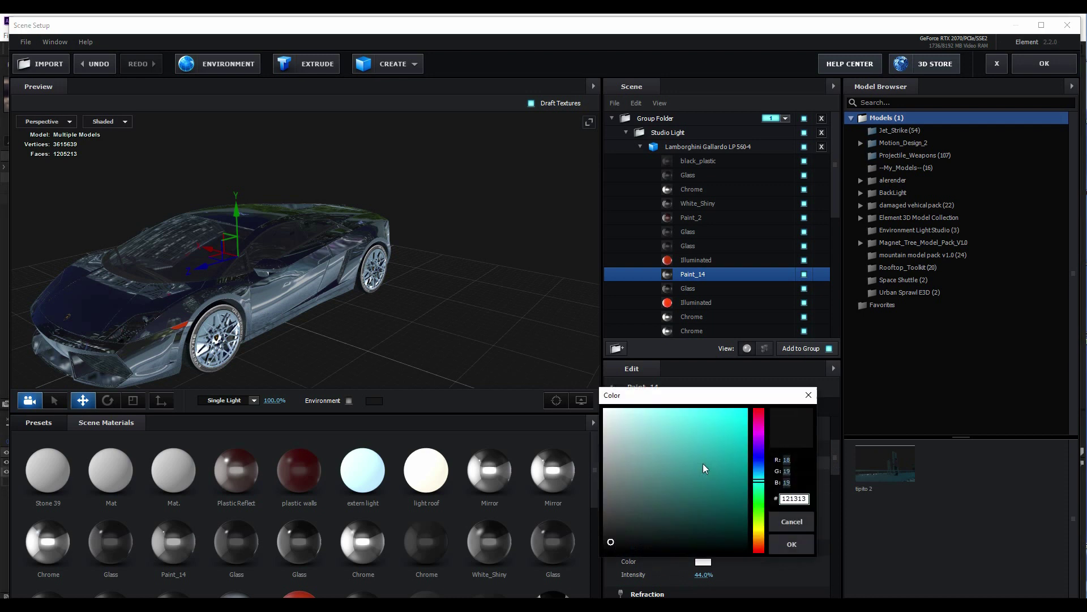
{"action": "left_click_drag", "start_coordinate": [758, 522], "coordinate": [758, 548]}
{"action": "left_click", "coordinate": [722, 429]}
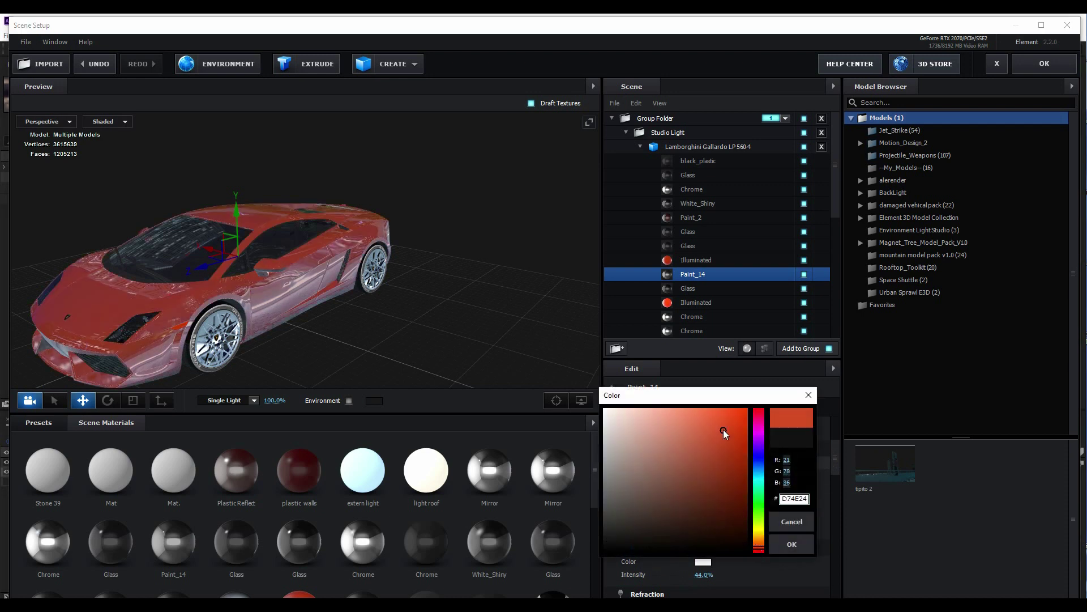
{"action": "mouse_move", "coordinate": [716, 423]}
{"action": "left_mouse_down"}
{"action": "mouse_move", "coordinate": [698, 433]}
{"action": "mouse_move", "coordinate": [728, 447]}
{"action": "mouse_move", "coordinate": [717, 489]}
{"action": "mouse_move", "coordinate": [736, 478]}
{"action": "mouse_move", "coordinate": [739, 439]}
{"action": "left_mouse_up"}
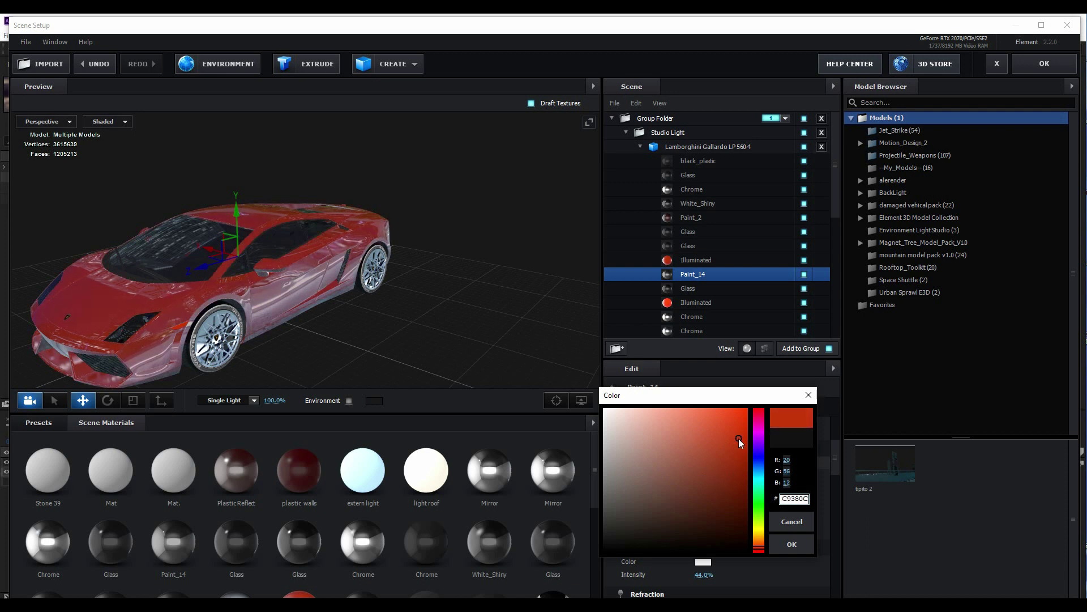
{"action": "left_click", "coordinate": [799, 547]}
- Set the reflectivity intensity of the Paint_14 material to 77%
{"action": "scroll", "coordinate": [762, 524], "scroll_direction": "down", "scroll_amount": 1}
{"action": "left_click_drag", "start_coordinate": [705, 538], "coordinate": [718, 534]}
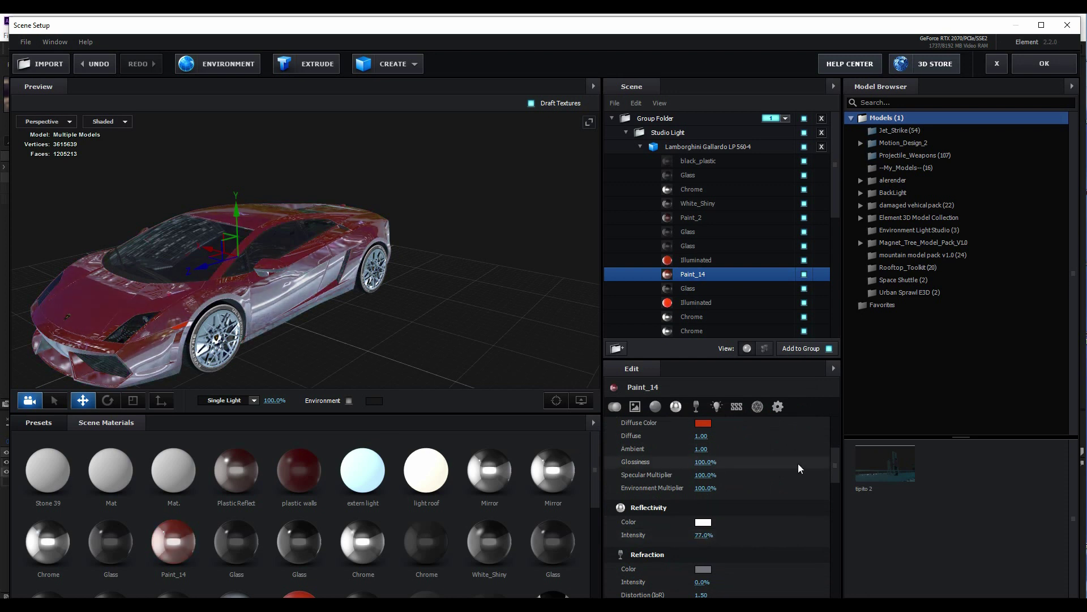
{"action": "left_click_drag", "start_coordinate": [832, 465], "coordinate": [834, 430]}
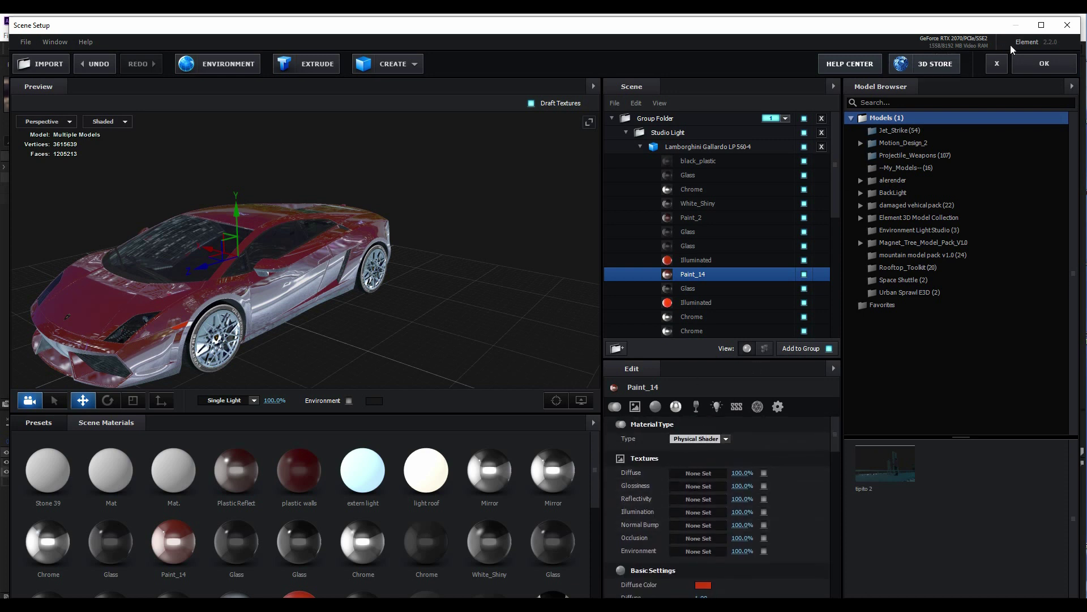
- Apply the scene setup, go to frame 46 and assign the Cielo layer as custom texture map Layer 1 of the Element effect
{"action": "left_click", "coordinate": [1038, 66]}
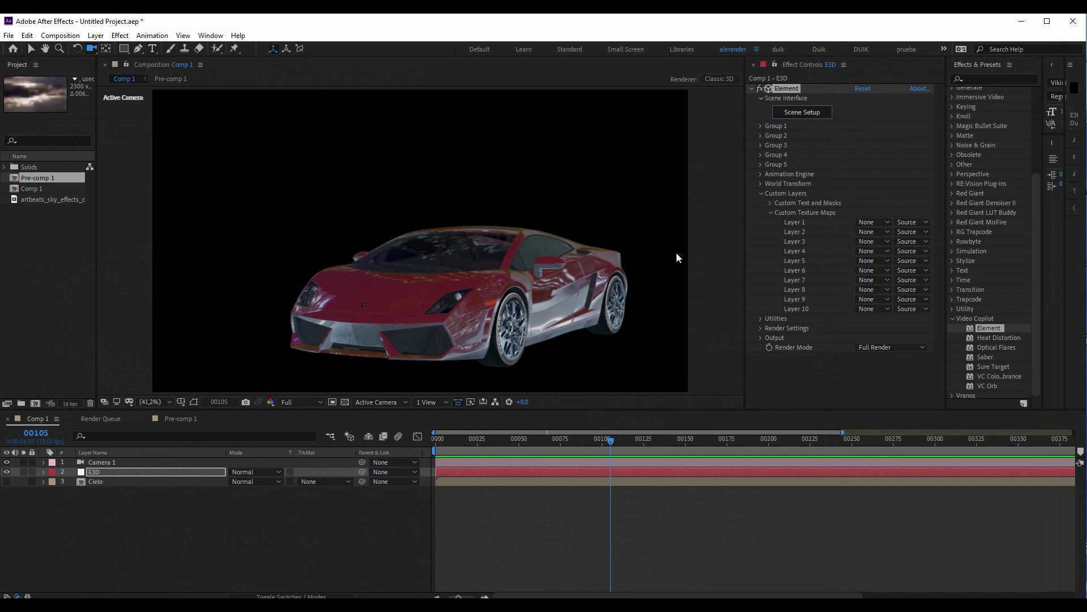
{"action": "left_click", "coordinate": [511, 449]}
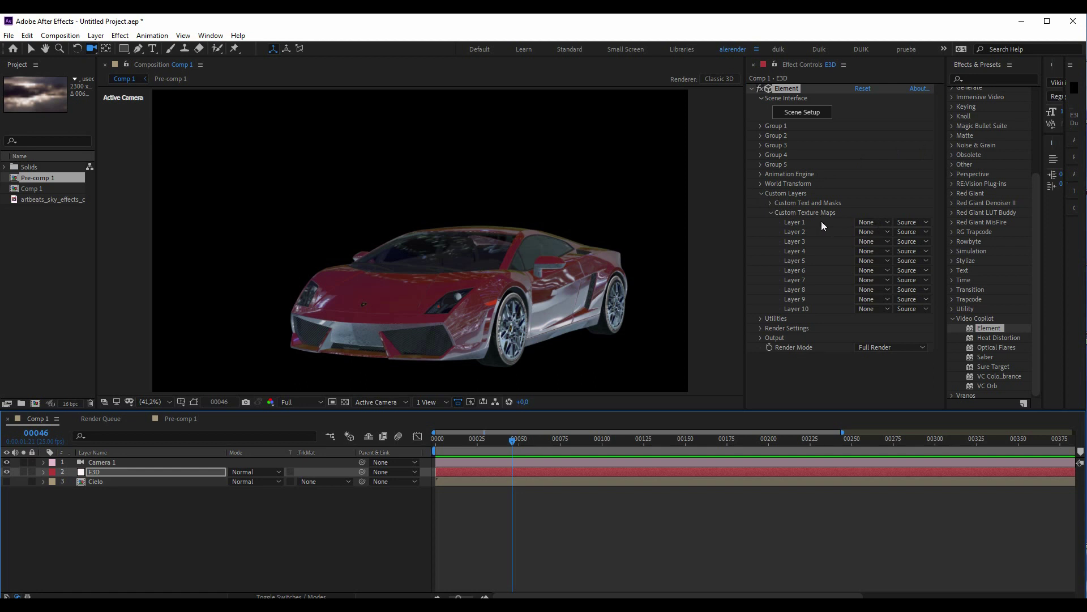
{"action": "left_click", "coordinate": [867, 222]}
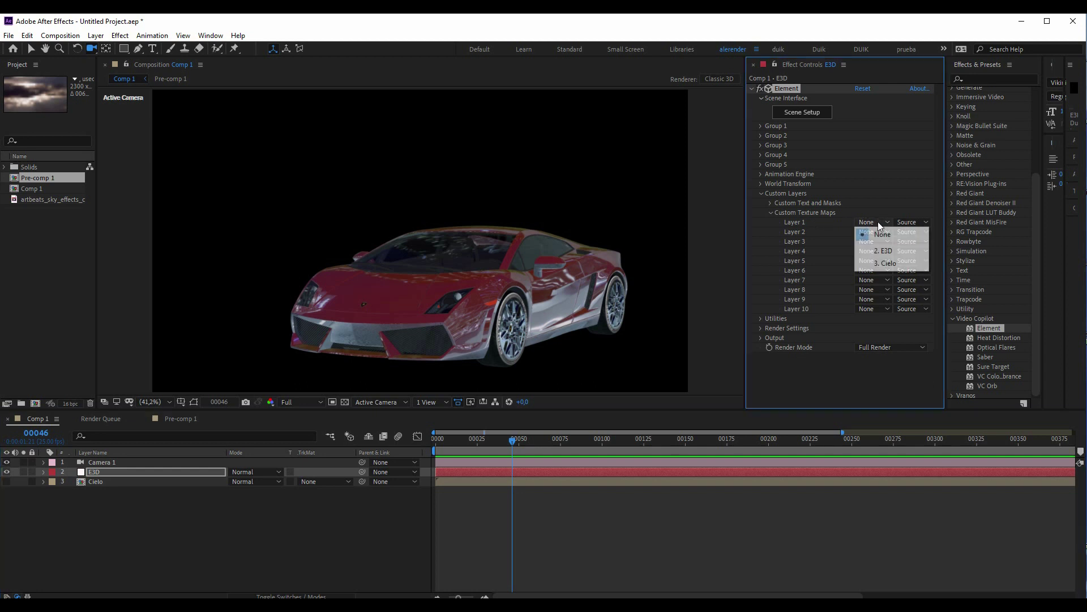
{"action": "left_click", "coordinate": [887, 264]}
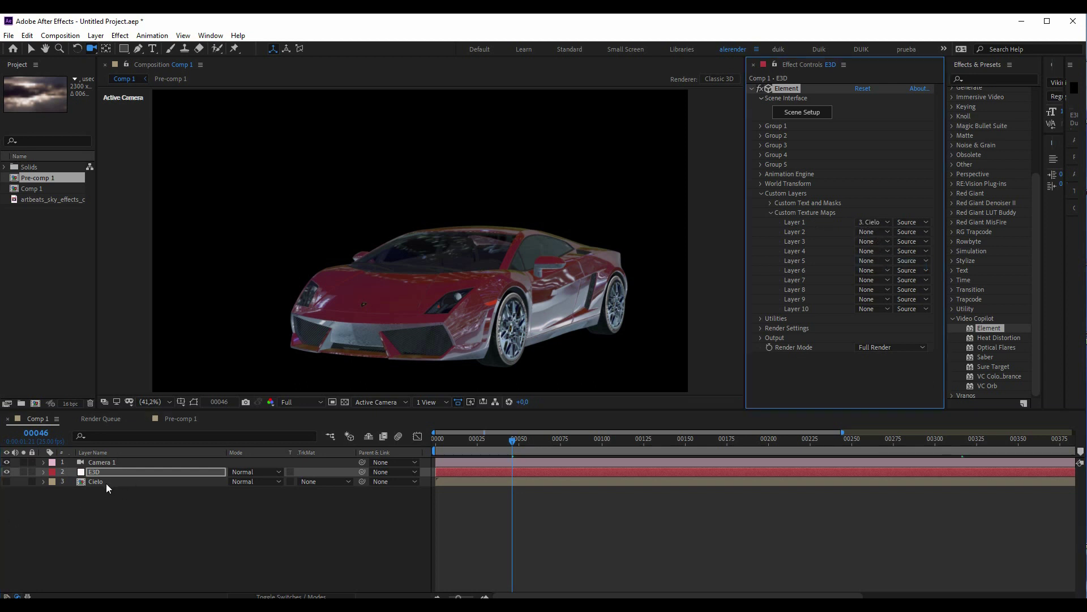
- Show and solo the Cielo layer and scrub the timeline to frame 240 to preview the moving sky
{"action": "left_click", "coordinate": [7, 481]}
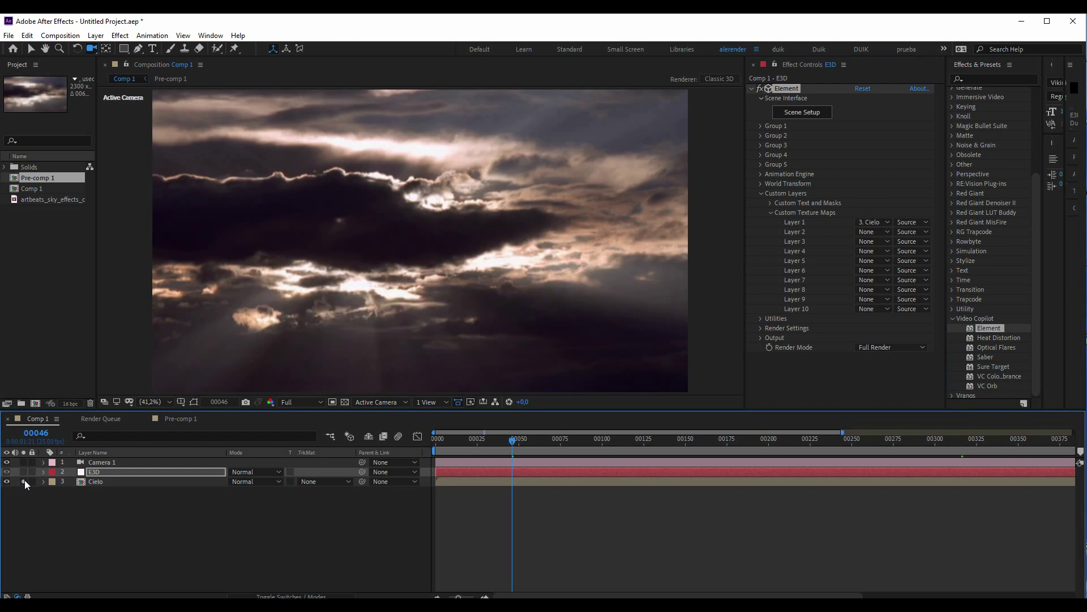
{"action": "left_click_drag", "start_coordinate": [473, 446], "coordinate": [835, 442]}
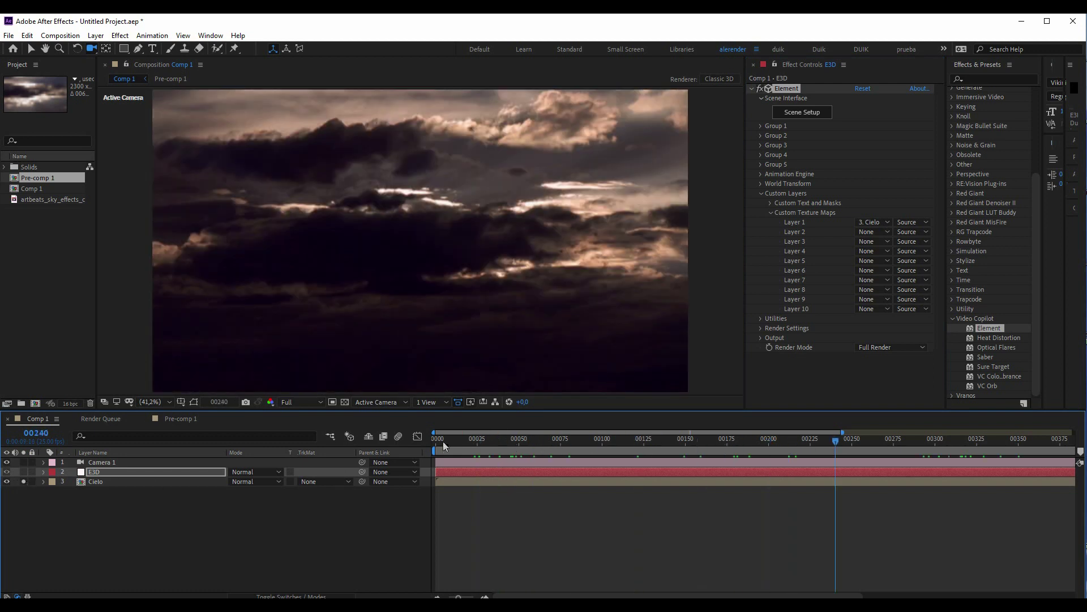
- Hide the Cielo layer and set Custom Layer 1 as the illumination texture of the car's Paint_14 material in the scene setup
{"action": "left_click", "coordinate": [7, 481]}
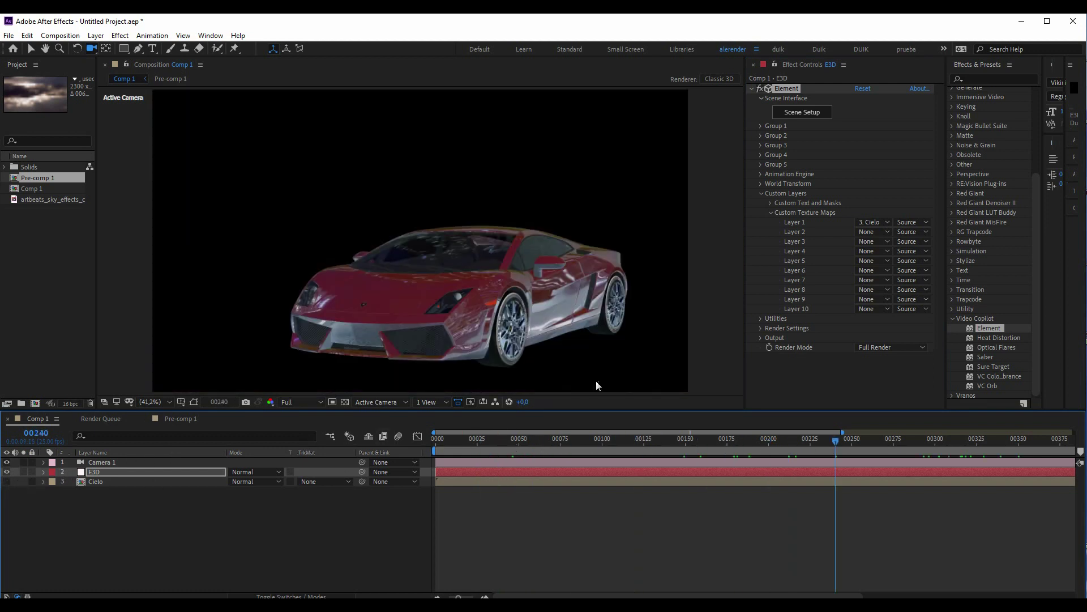
{"action": "left_click", "coordinate": [807, 111]}
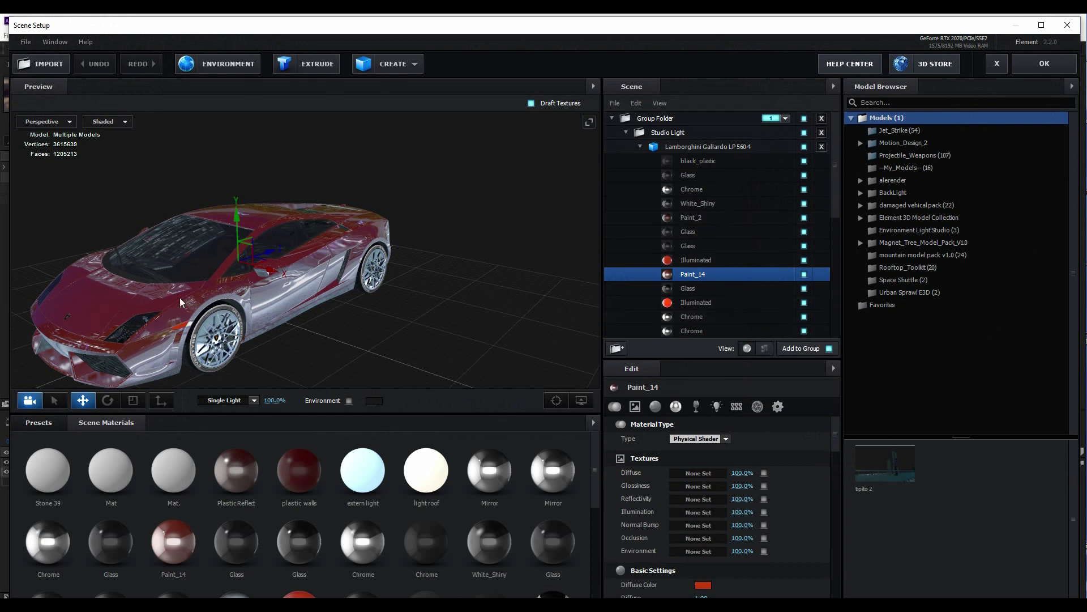
{"action": "scroll", "coordinate": [838, 204], "scroll_direction": "down", "scroll_amount": 1}
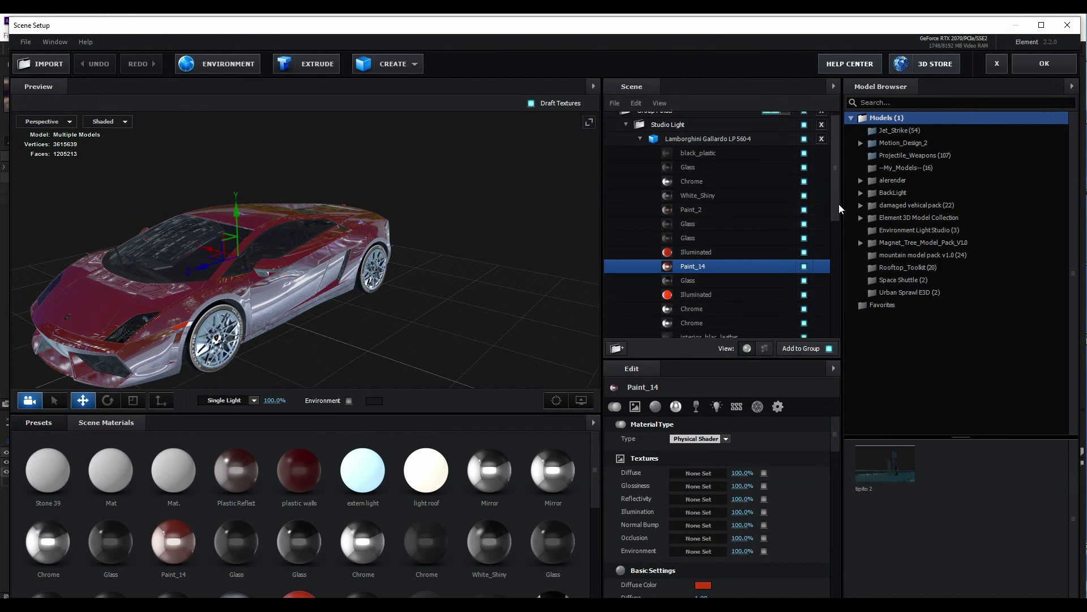
{"action": "scroll", "coordinate": [831, 440], "scroll_direction": "down", "scroll_amount": 2}
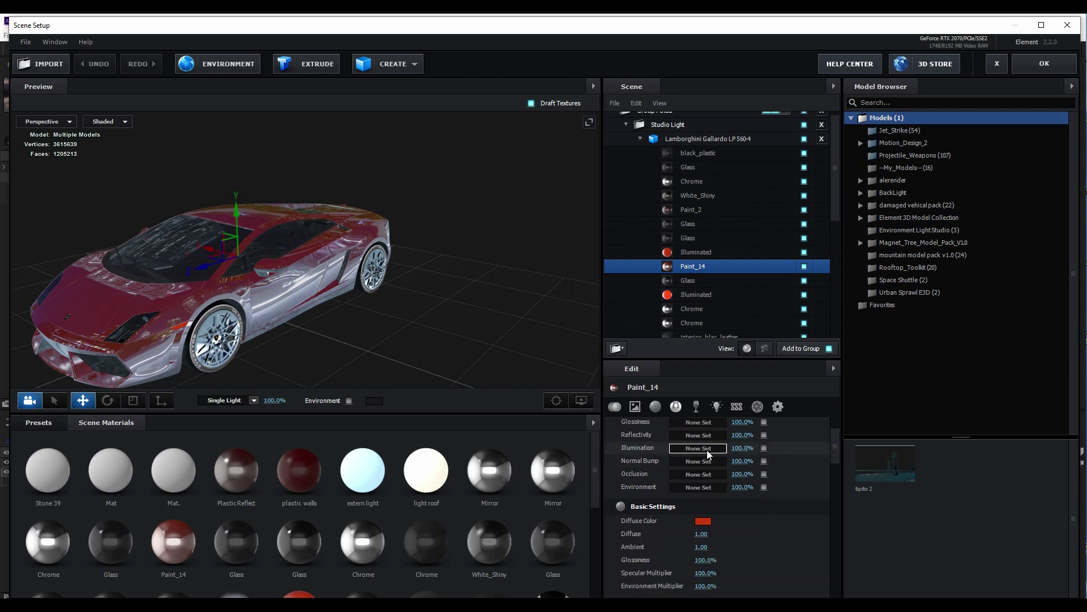
{"action": "left_click", "coordinate": [708, 449]}
{"action": "left_click", "coordinate": [694, 381]}
{"action": "left_click", "coordinate": [726, 396]}
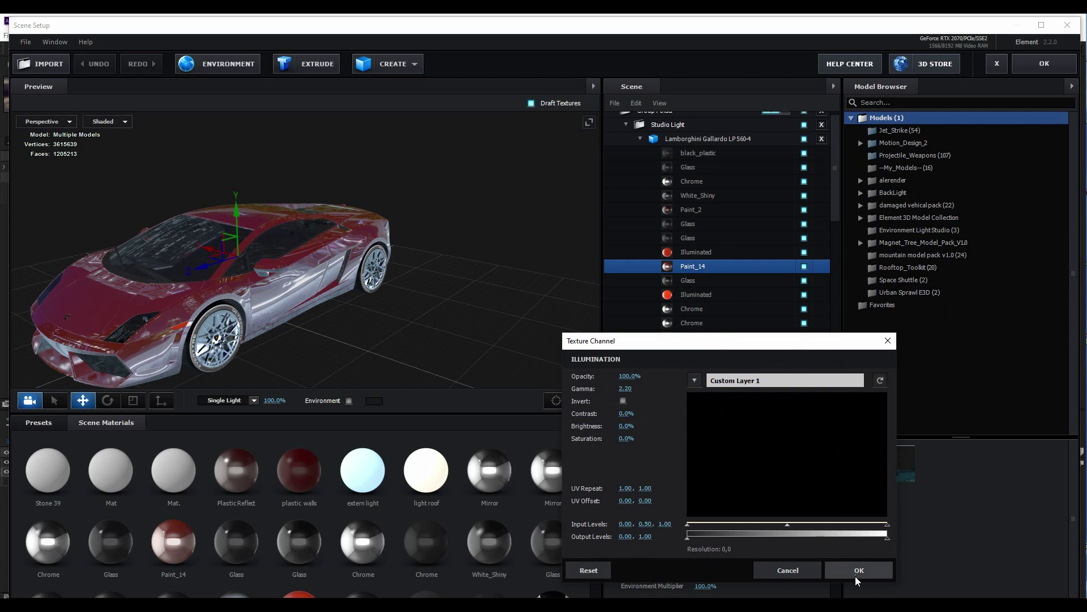
{"action": "left_click", "coordinate": [857, 570]}
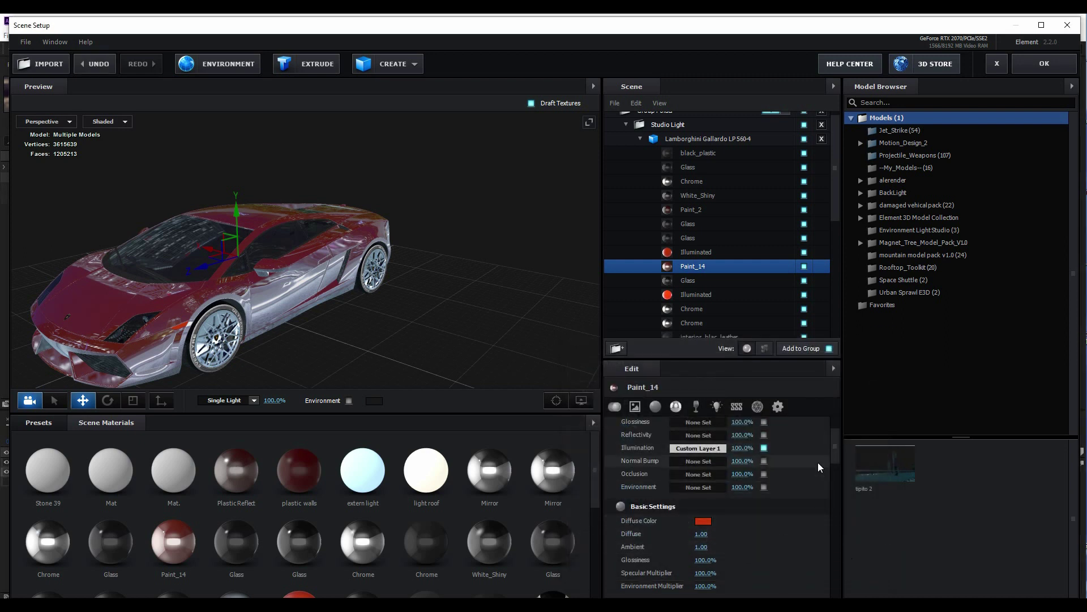
- Set the illumination color of the Paint_14 material to grey 565050 and apply the scene setup
{"action": "left_click_drag", "start_coordinate": [834, 450], "coordinate": [832, 499]}
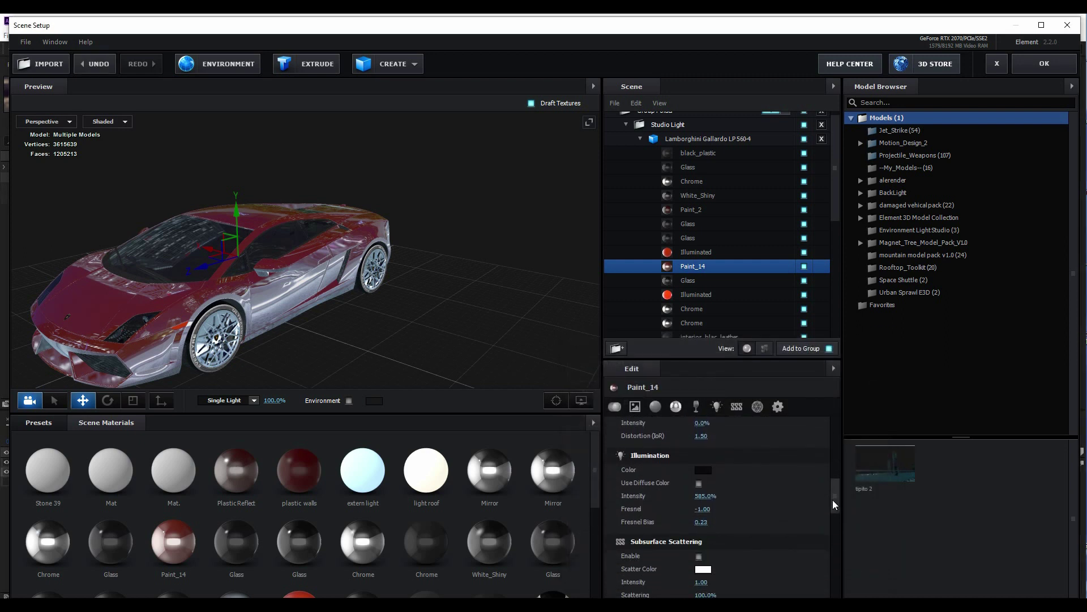
{"action": "left_click", "coordinate": [703, 470]}
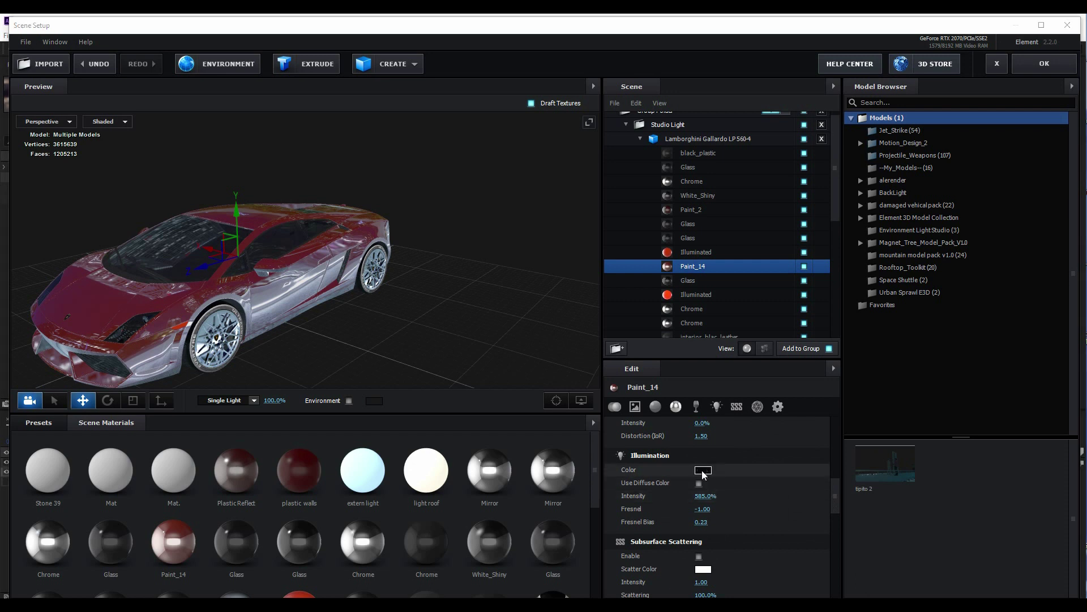
{"action": "mouse_move", "coordinate": [607, 435]}
{"action": "left_mouse_down"}
{"action": "mouse_move", "coordinate": [612, 427]}
{"action": "mouse_move", "coordinate": [619, 440]}
{"action": "mouse_move", "coordinate": [614, 511]}
{"action": "left_mouse_up"}
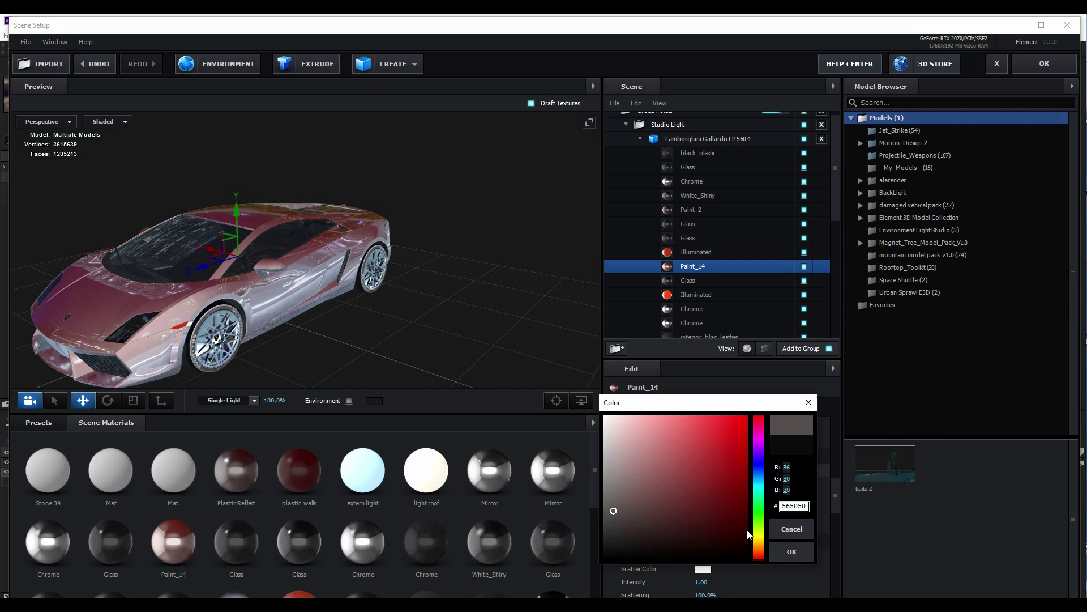
{"action": "left_click", "coordinate": [792, 551]}
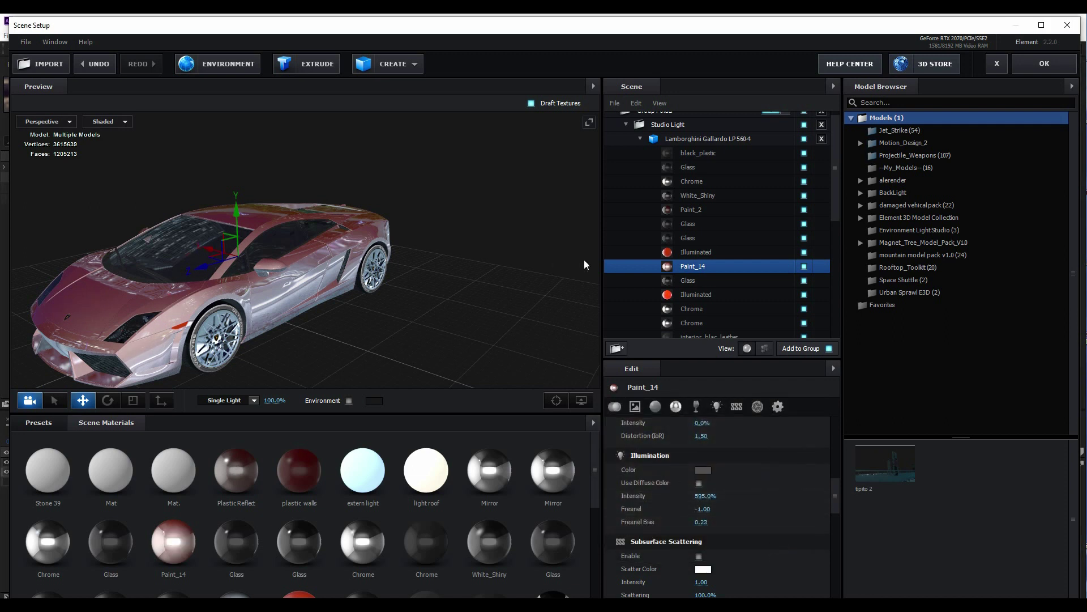
{"action": "left_click", "coordinate": [1051, 60]}
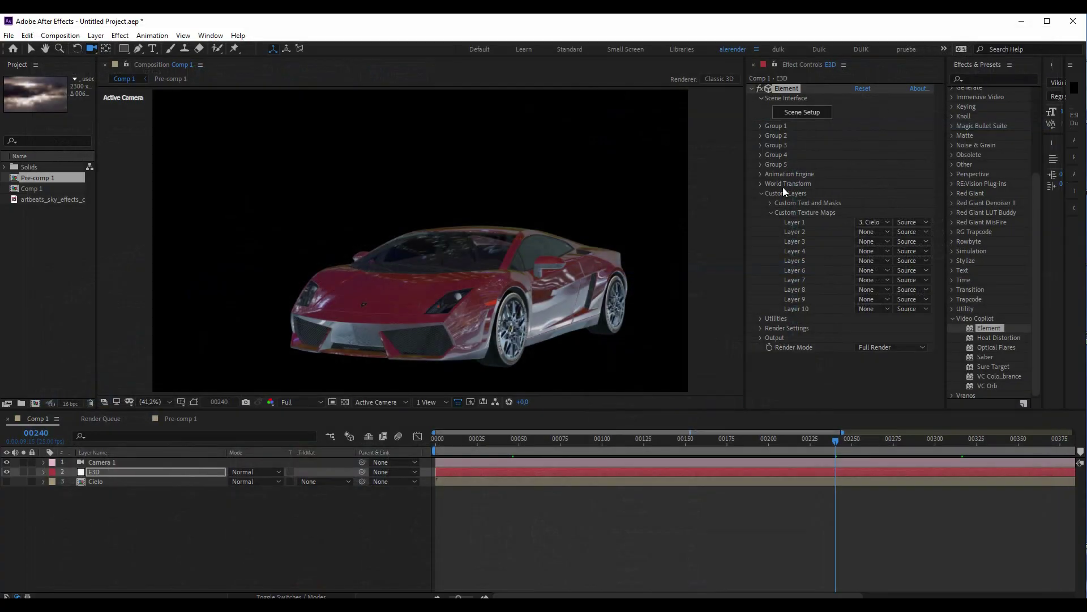
- Play back the composition from its early frames to check the moving sky on the car, ending at frame 39
{"action": "mouse_move", "coordinate": [470, 439]}
{"action": "left_mouse_down"}
{"action": "mouse_move", "coordinate": [969, 446]}
{"action": "mouse_move", "coordinate": [482, 444]}
{"action": "left_mouse_up"}
{"action": "key", "text": "space"}
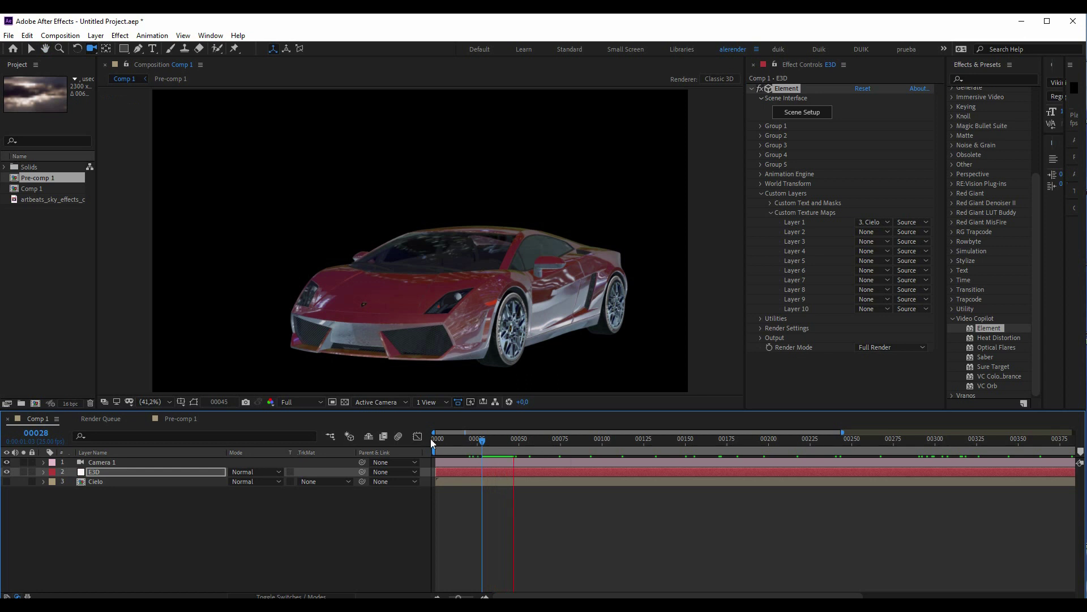
{"action": "key", "text": "space"}
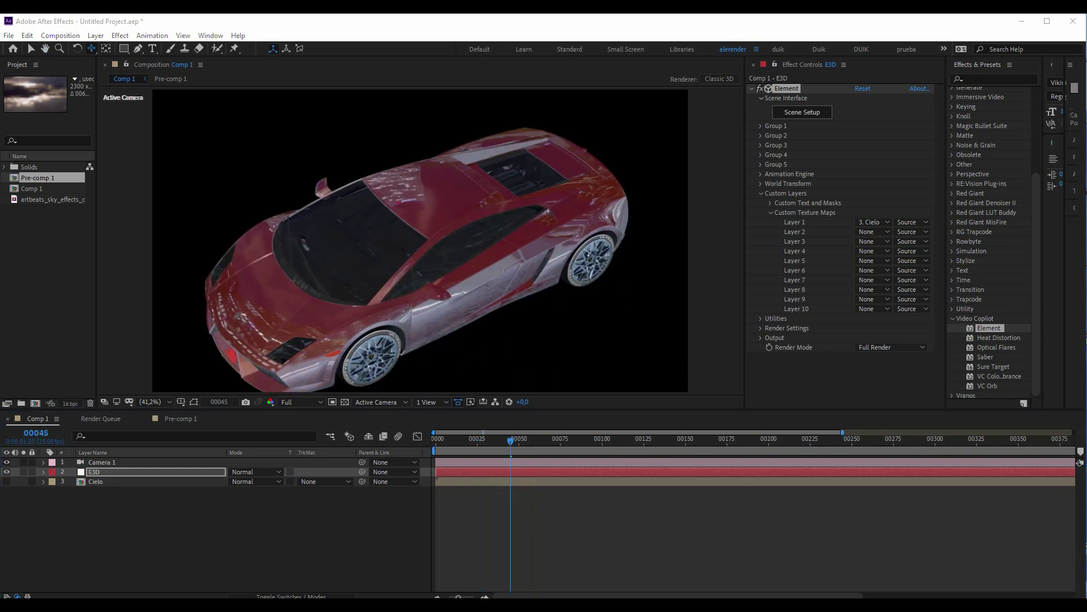
{"action": "key", "text": "Page_Up"}
{"action": "key", "text": "Page_Up"}
{"action": "key", "text": "Page_Up"}
{"action": "key", "text": "Page_Up"}
{"action": "left_click", "coordinate": [434, 440]}
{"action": "key", "text": "space"}
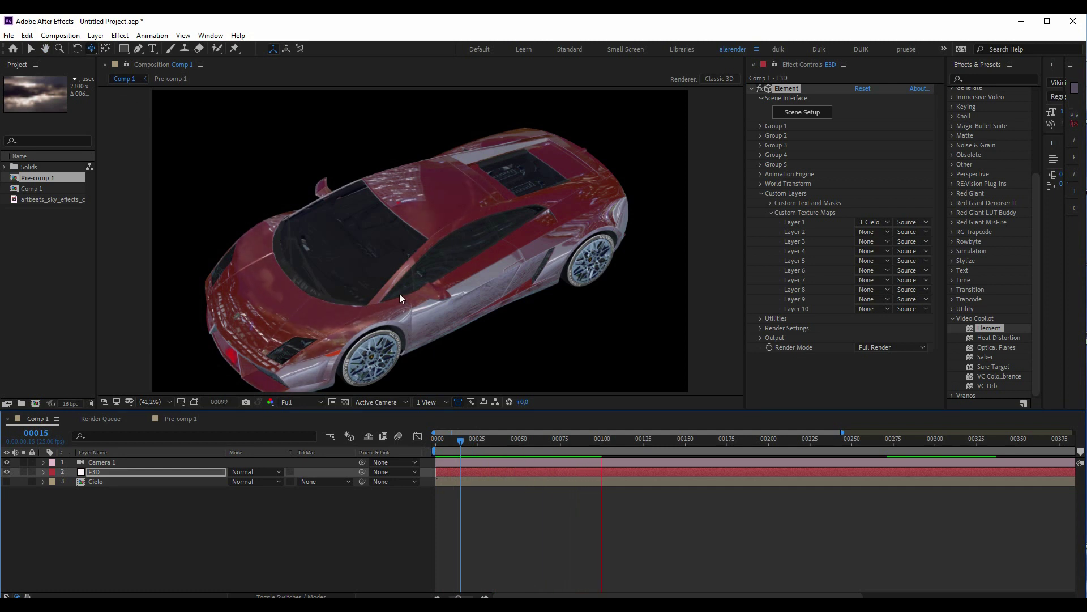
{"action": "left_click_drag", "start_coordinate": [490, 446], "coordinate": [501, 447]}
- Set the UV texture mapping of the Lamborghini Gallardo model to Sphere and apply the scene setup
{"action": "left_click", "coordinate": [801, 113]}
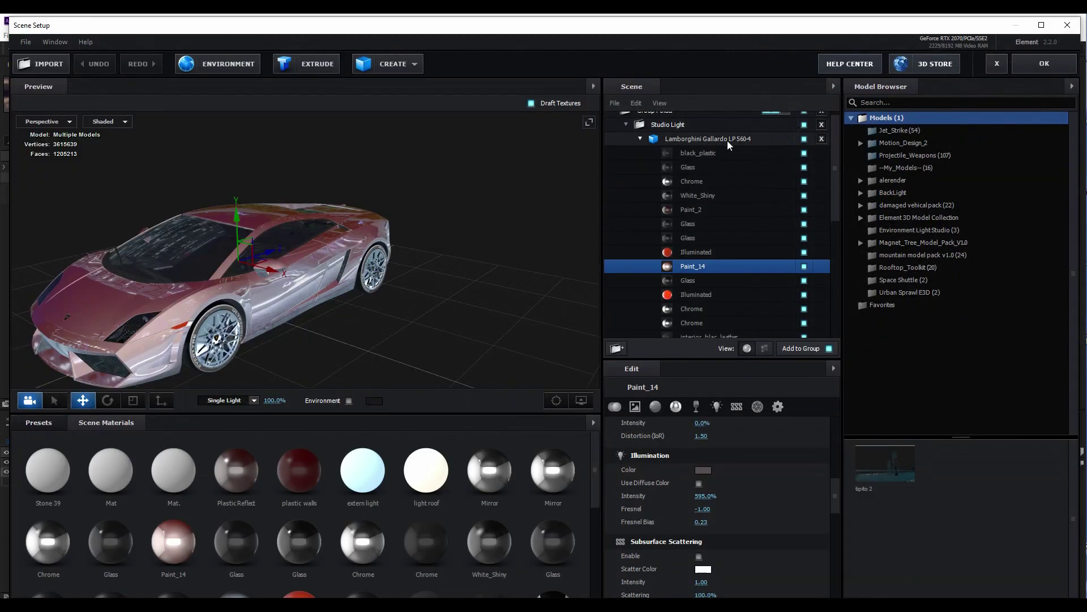
{"action": "left_click", "coordinate": [728, 141]}
{"action": "left_click", "coordinate": [640, 138]}
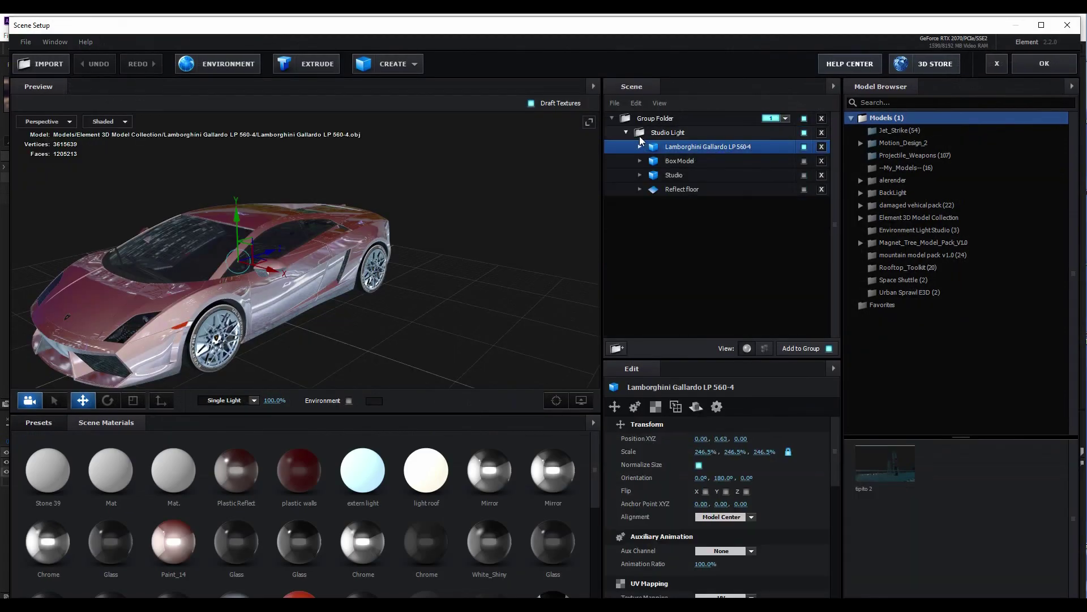
{"action": "left_click", "coordinate": [657, 408]}
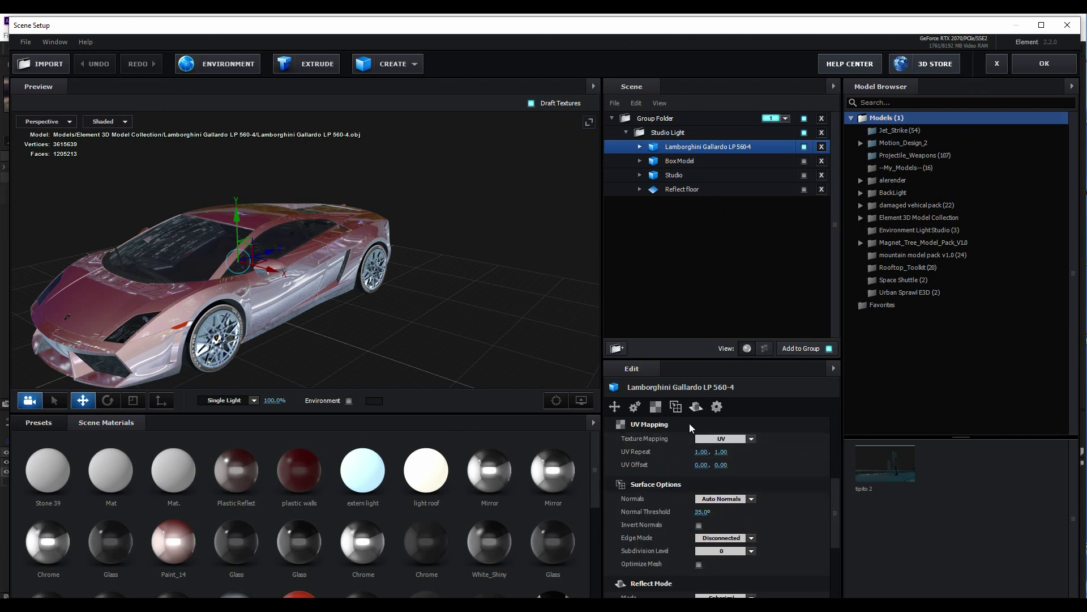
{"action": "left_click", "coordinate": [752, 440]}
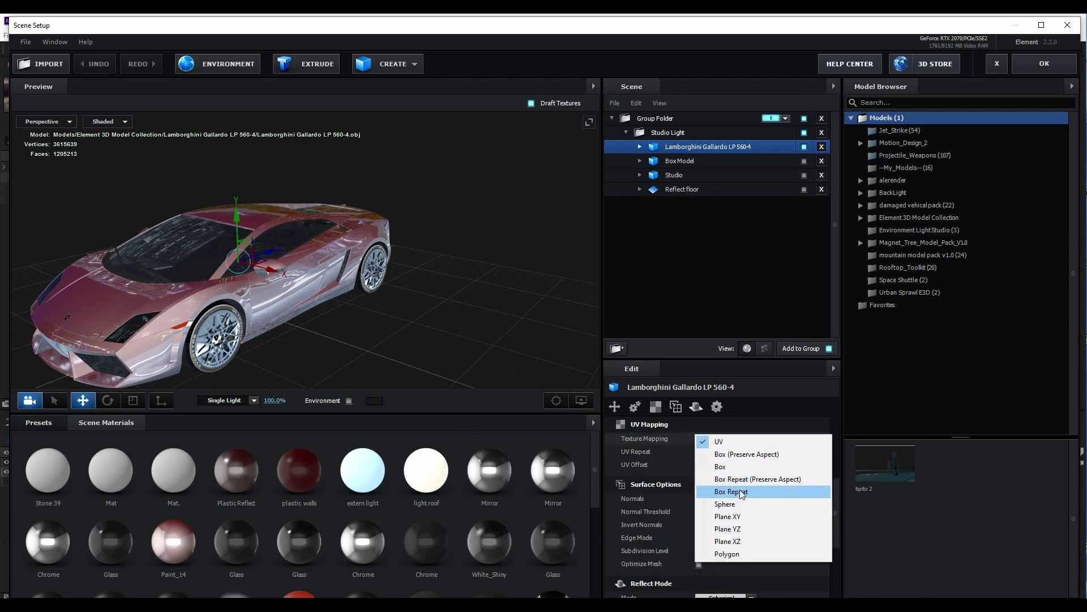
{"action": "left_click", "coordinate": [733, 504]}
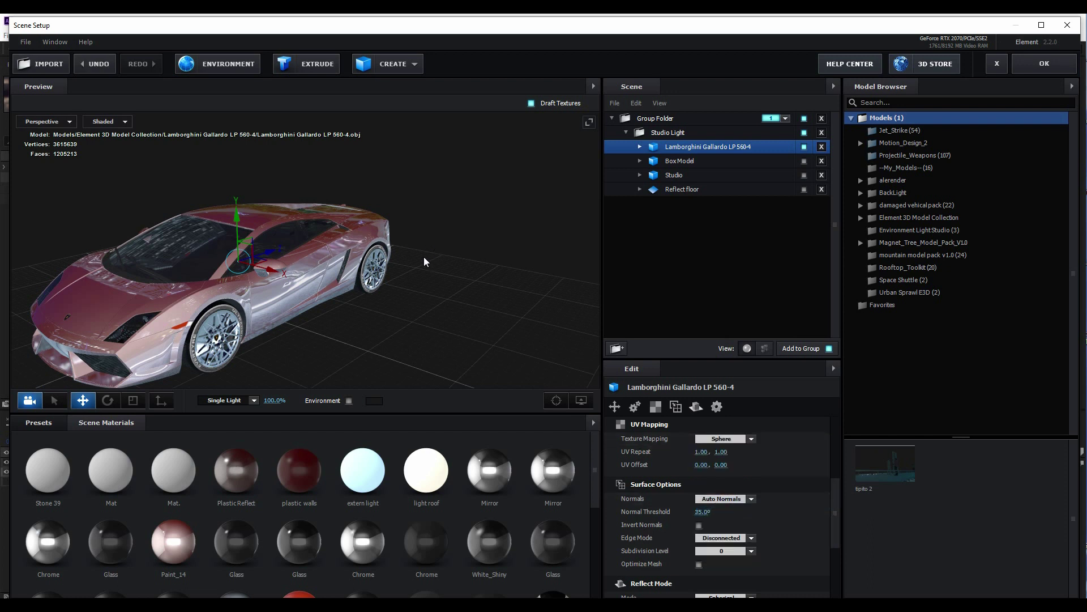
{"action": "left_click_drag", "start_coordinate": [493, 182], "coordinate": [471, 175]}
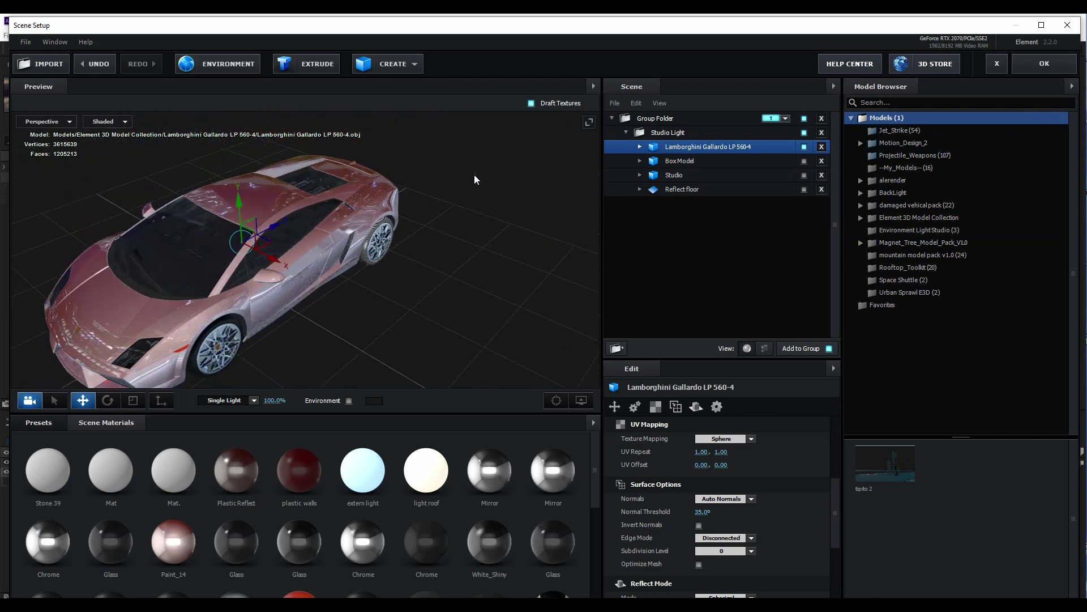
{"action": "left_click", "coordinate": [1032, 69]}
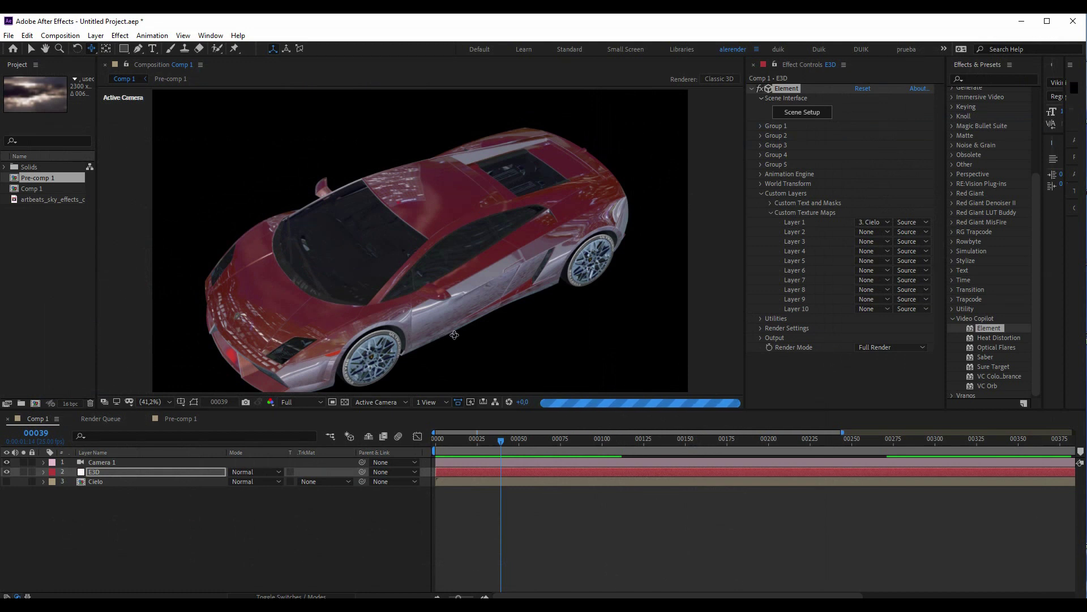
- Scrub to frame 150, then play the animation from frame 7 to check the spherical mapping on the car
{"action": "left_click_drag", "start_coordinate": [478, 438], "coordinate": [685, 439]}
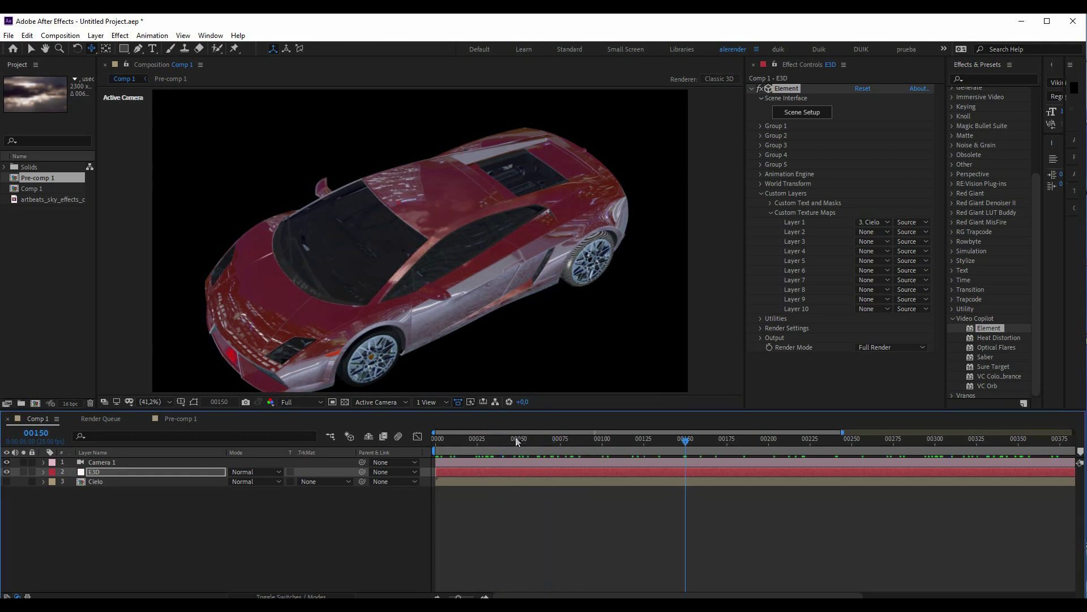
{"action": "left_click_drag", "start_coordinate": [465, 440], "coordinate": [451, 443]}
{"action": "key", "text": "space"}
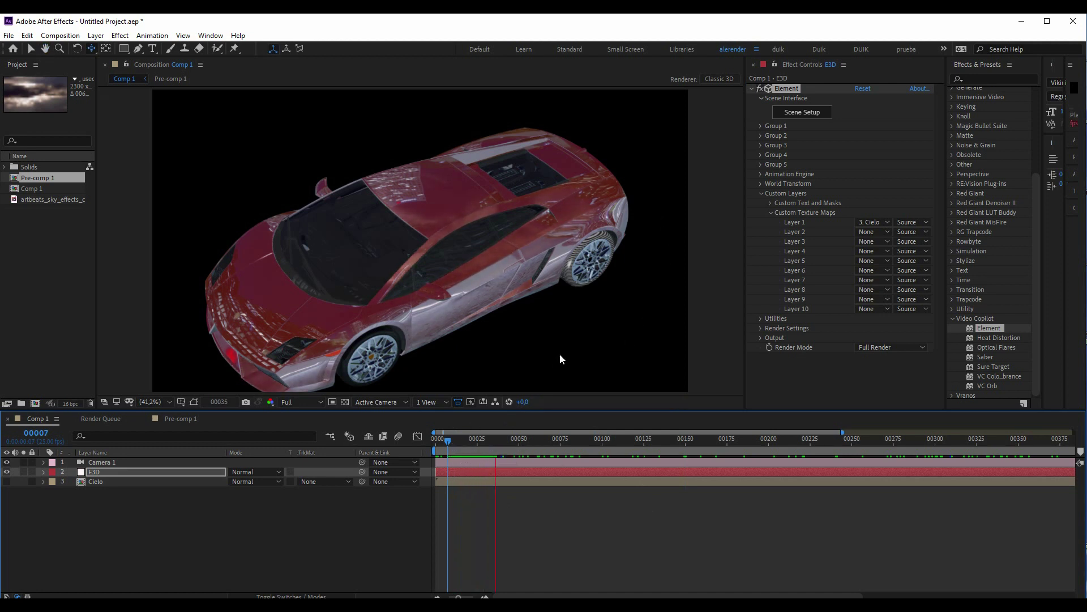
- Copy the illumination texture of the Paint_14 material to its diffuse texture and apply the scene setup
{"action": "left_click", "coordinate": [802, 112]}
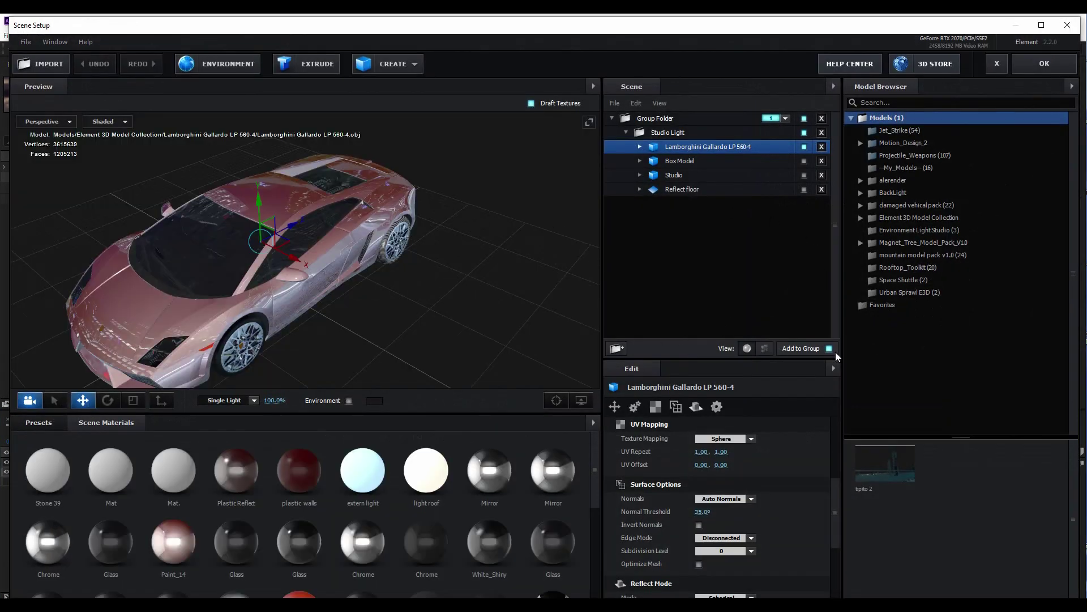
{"action": "scroll", "coordinate": [793, 487], "scroll_direction": "up", "scroll_amount": 1}
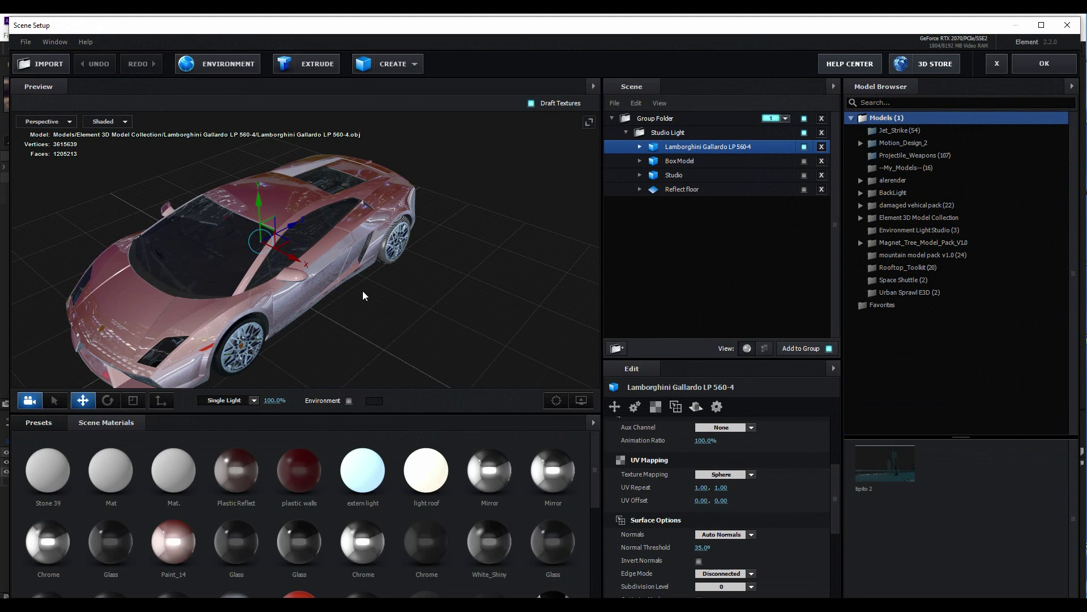
{"action": "left_click", "coordinate": [125, 309]}
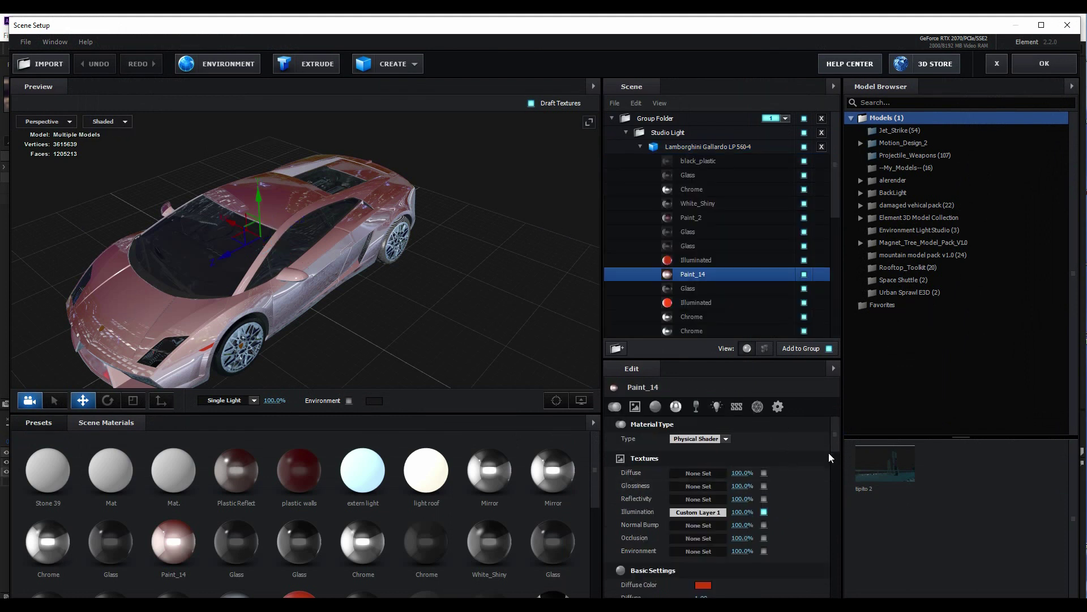
{"action": "right_click", "coordinate": [692, 512]}
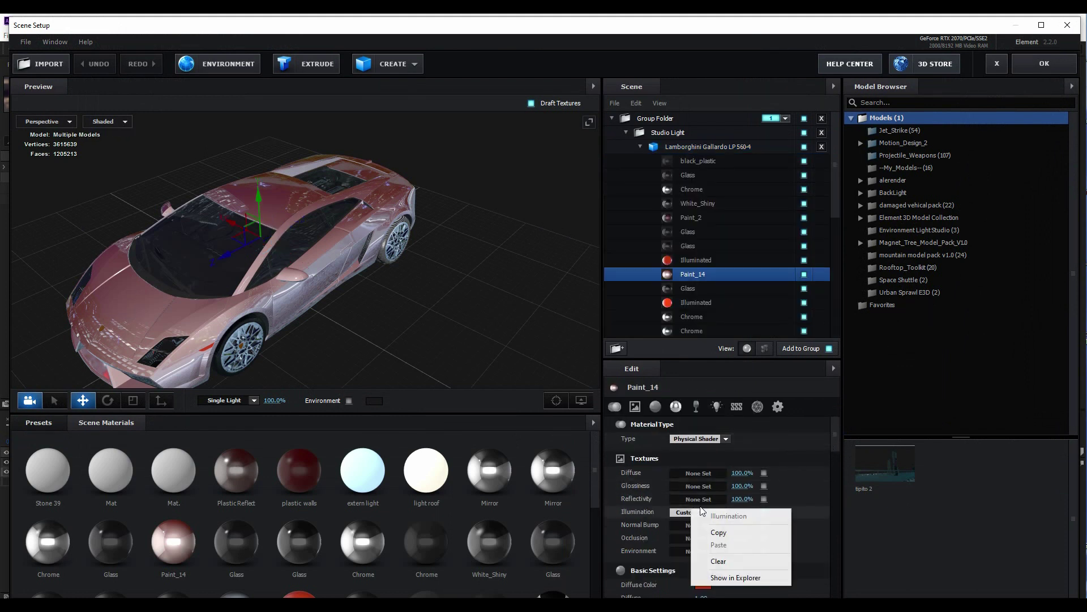
{"action": "left_click", "coordinate": [722, 534]}
{"action": "right_click", "coordinate": [704, 474]}
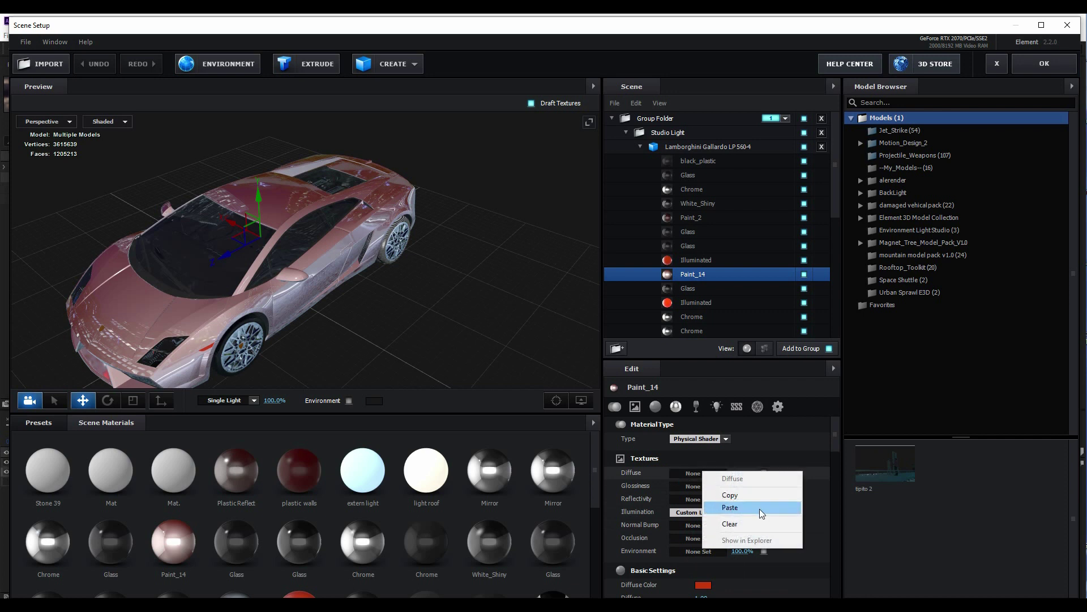
{"action": "left_click", "coordinate": [731, 507]}
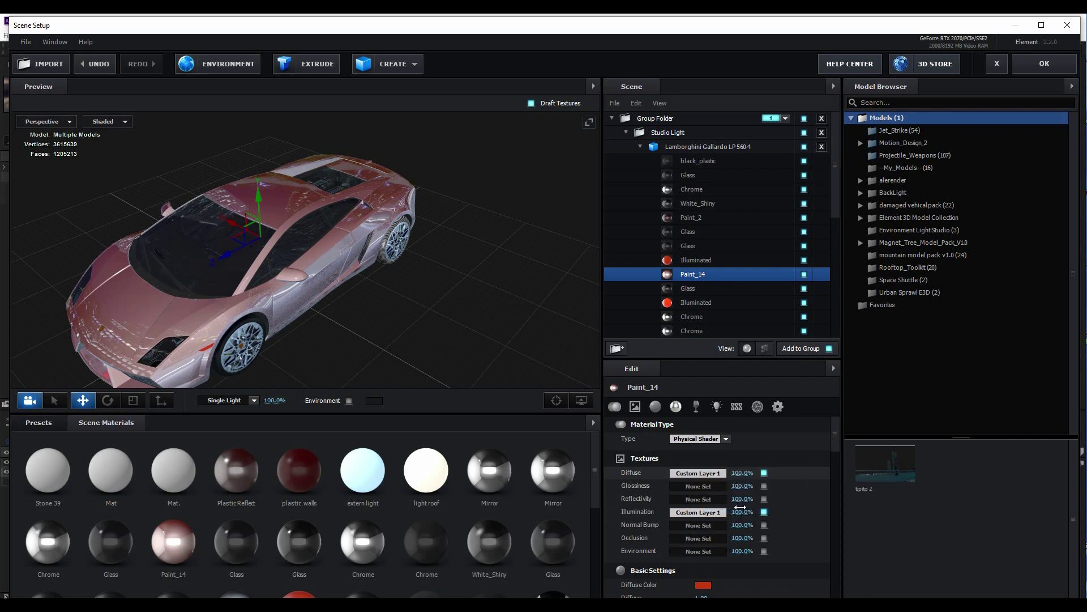
{"action": "left_click", "coordinate": [1028, 65]}
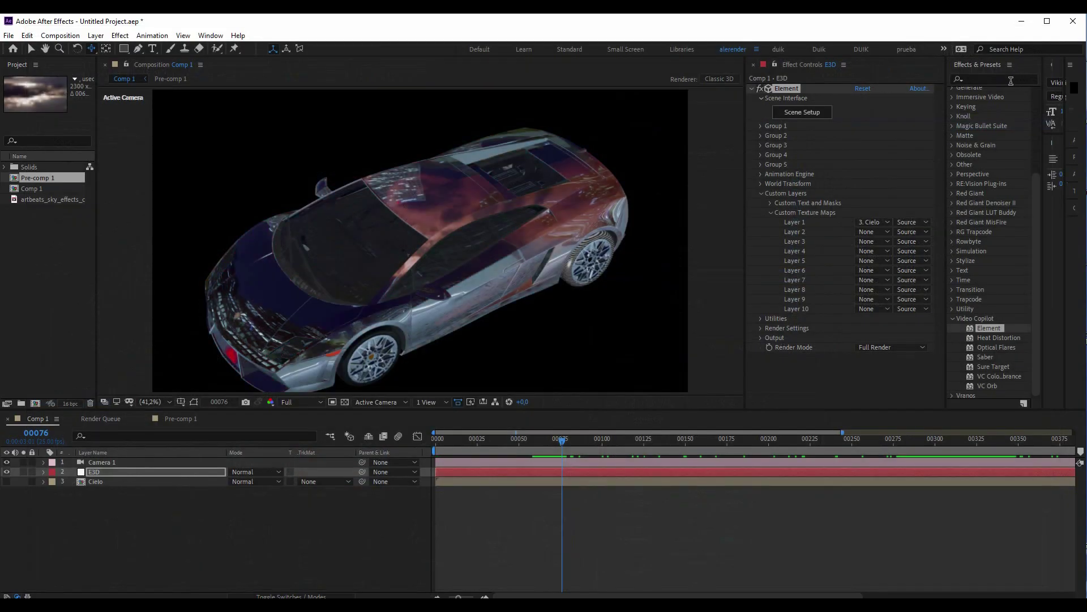
- Scrub the timeline through frames 134 and 206 to frame 171 to inspect the sky texture moving over the car
{"action": "left_click_drag", "start_coordinate": [594, 451], "coordinate": [658, 449]}
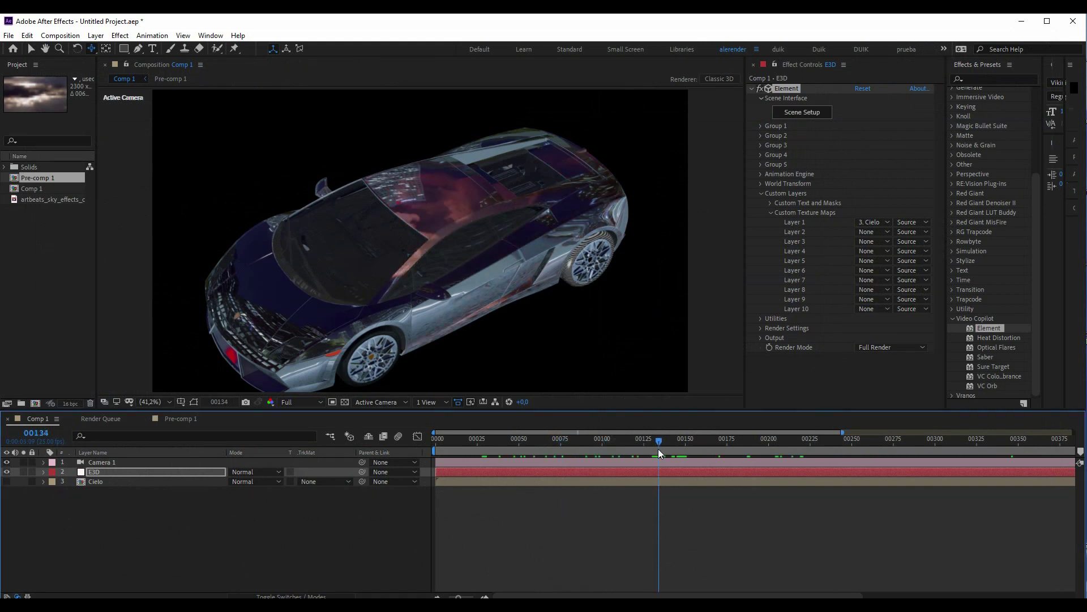
{"action": "left_click_drag", "start_coordinate": [533, 449], "coordinate": [779, 453]}
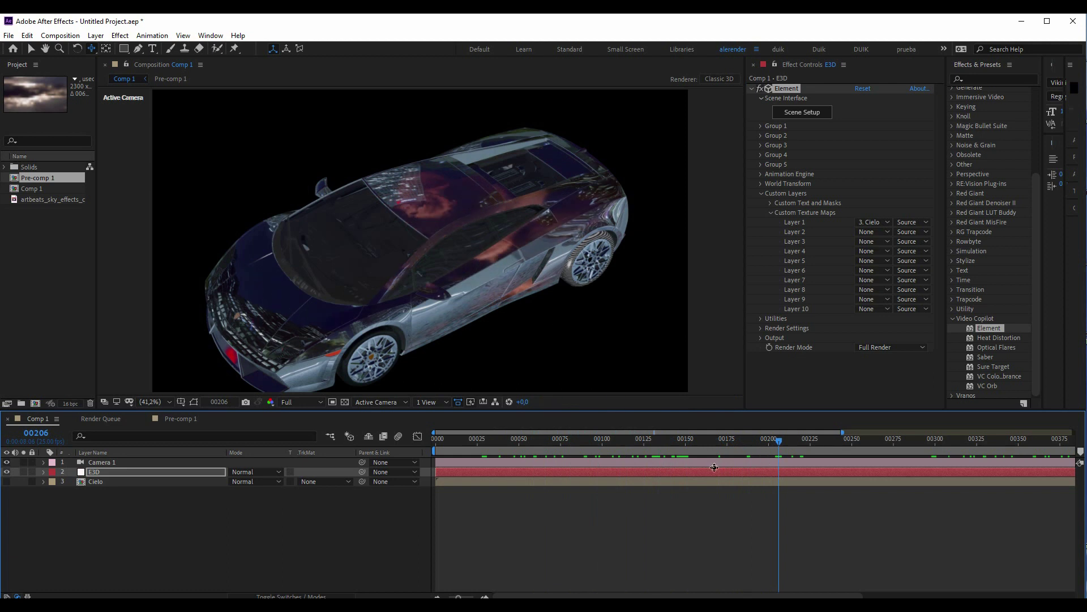
{"action": "left_click_drag", "start_coordinate": [632, 446], "coordinate": [720, 444]}
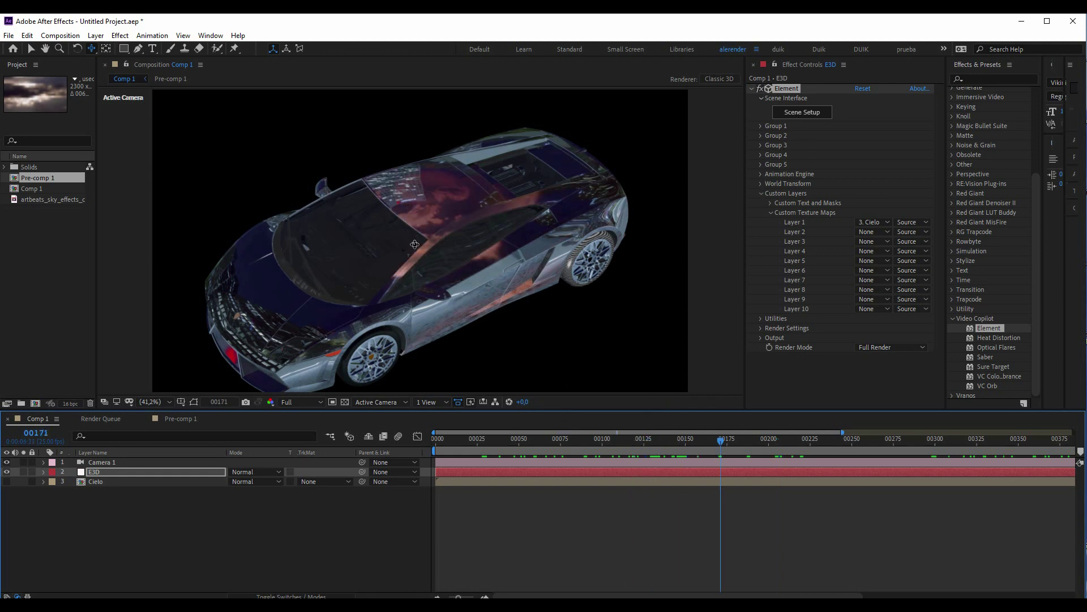
- Set the physical environment's exposure to 0.00 in the render settings and scrub to frame 104 to inspect the sky texture
{"action": "left_click", "coordinate": [760, 185]}
{"action": "left_click", "coordinate": [760, 185]}
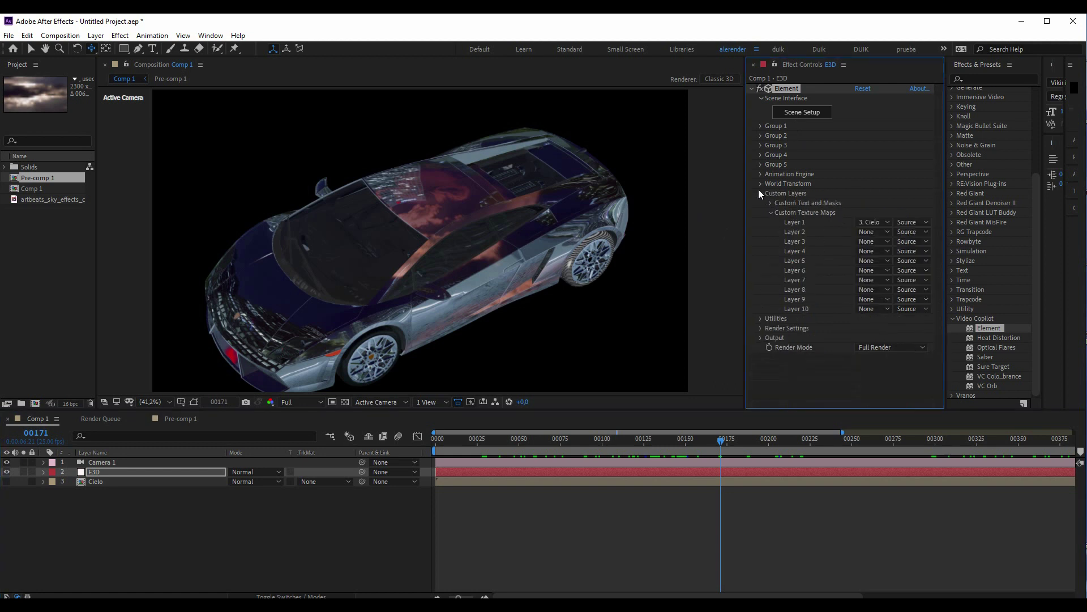
{"action": "left_click", "coordinate": [767, 213]}
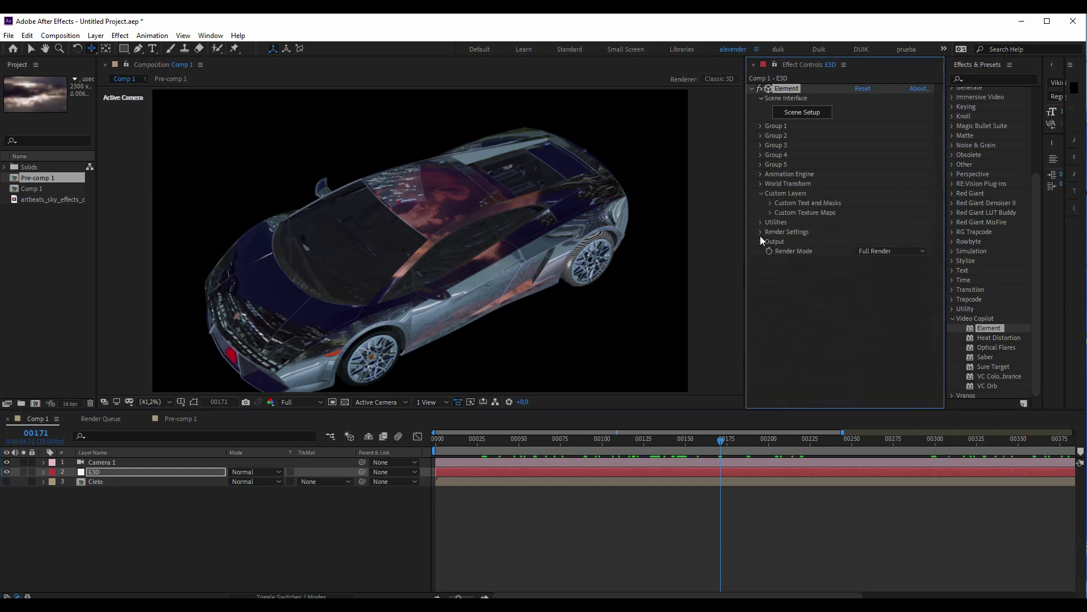
{"action": "left_click", "coordinate": [760, 232]}
{"action": "left_click", "coordinate": [770, 241]}
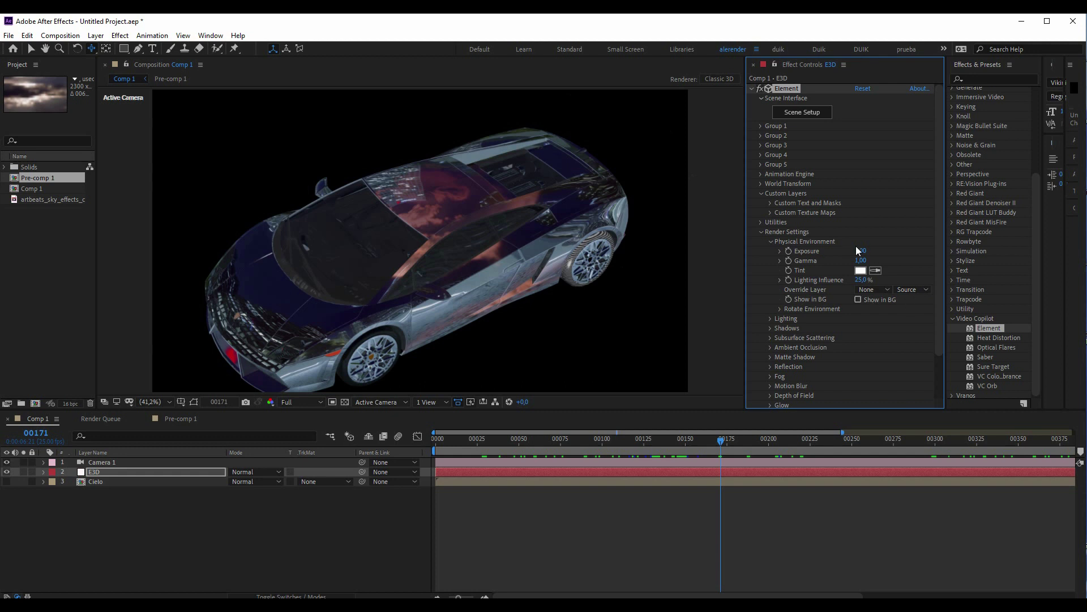
{"action": "left_click_drag", "start_coordinate": [859, 252], "coordinate": [766, 260]}
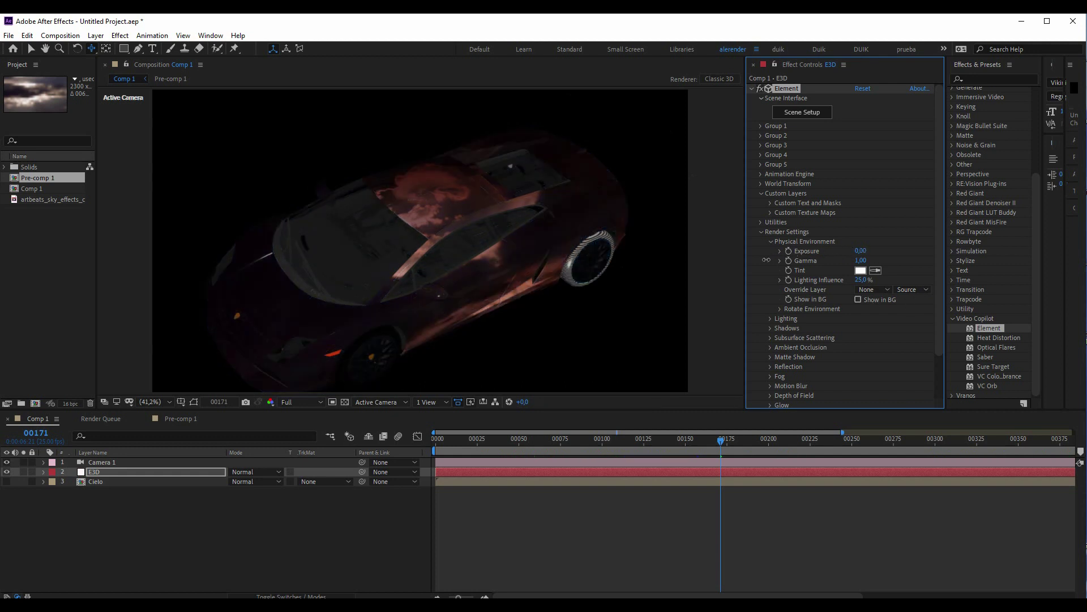
{"action": "mouse_move", "coordinate": [861, 261]}
{"action": "left_mouse_down"}
{"action": "mouse_move", "coordinate": [759, 261]}
{"action": "mouse_move", "coordinate": [814, 275]}
{"action": "mouse_move", "coordinate": [864, 263]}
{"action": "left_mouse_up"}
{"action": "left_click", "coordinate": [862, 261]}
{"action": "left_click_drag", "start_coordinate": [555, 437], "coordinate": [608, 439]}
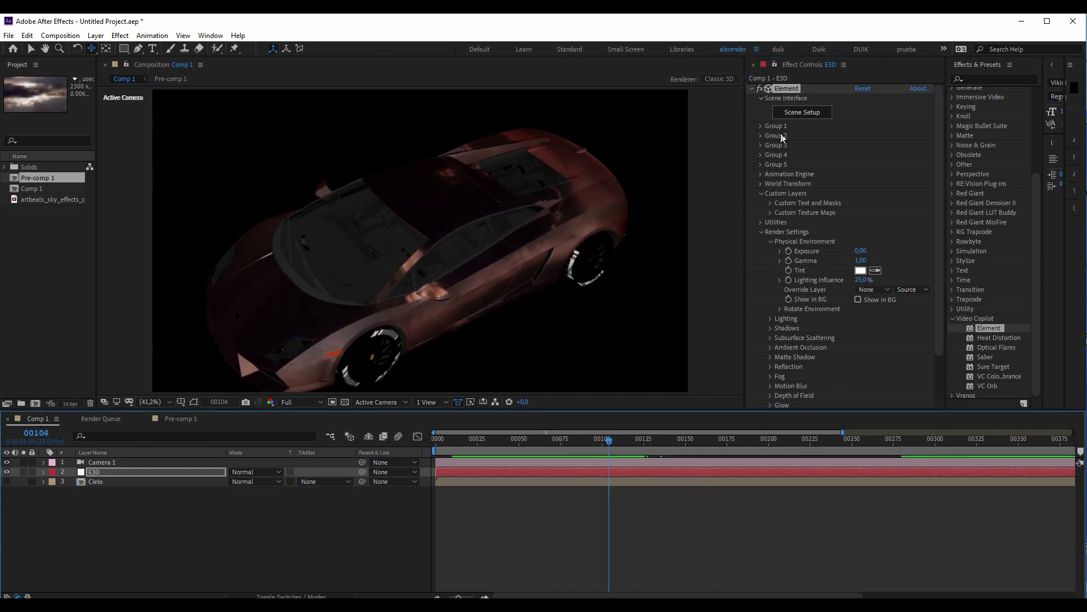
- Set the texture mapping of the Lamborghini Gallardo model to UV, inspect the car from several angles, and apply the scene setup
{"action": "left_click", "coordinate": [804, 114]}
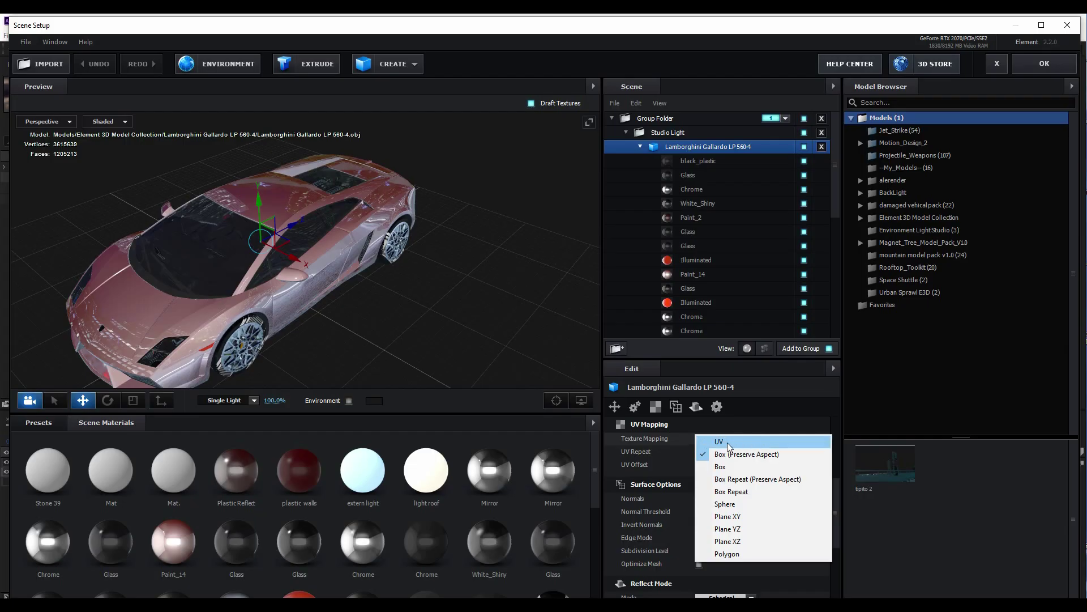
{"action": "left_click", "coordinate": [728, 447]}
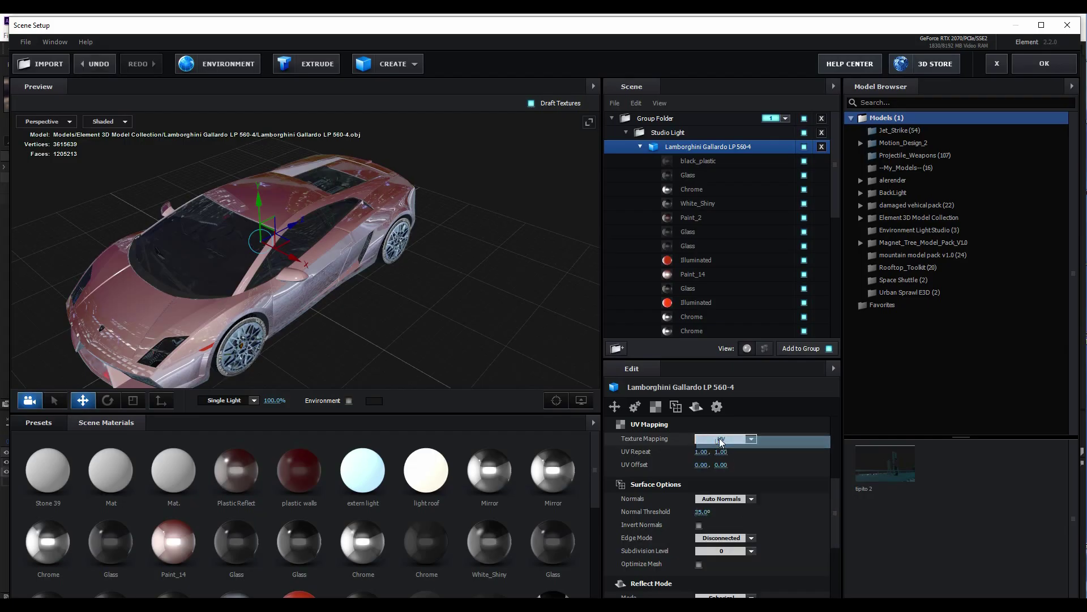
{"action": "left_click_drag", "start_coordinate": [454, 256], "coordinate": [499, 328]}
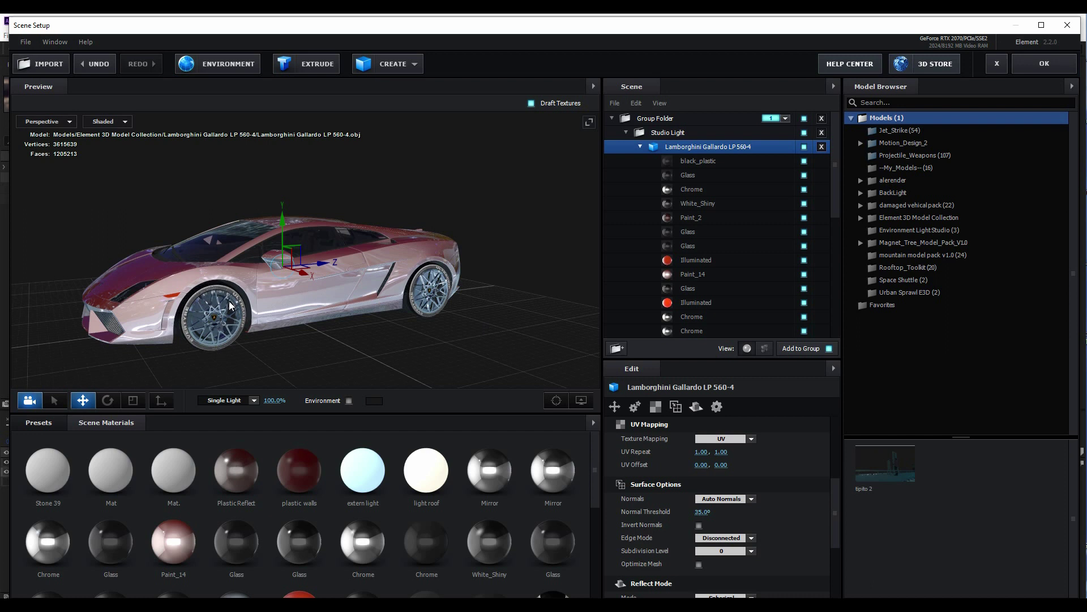
{"action": "left_click_drag", "start_coordinate": [361, 259], "coordinate": [369, 266]}
{"action": "left_click_drag", "start_coordinate": [237, 324], "coordinate": [271, 341]}
{"action": "left_click_drag", "start_coordinate": [464, 270], "coordinate": [418, 274]}
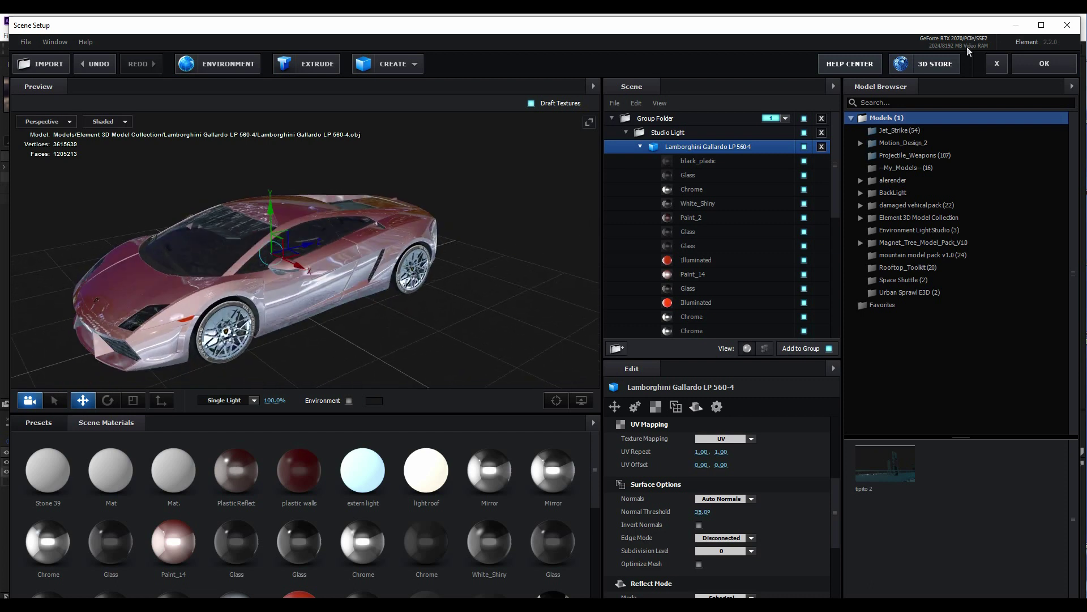
{"action": "left_click", "coordinate": [1044, 64]}
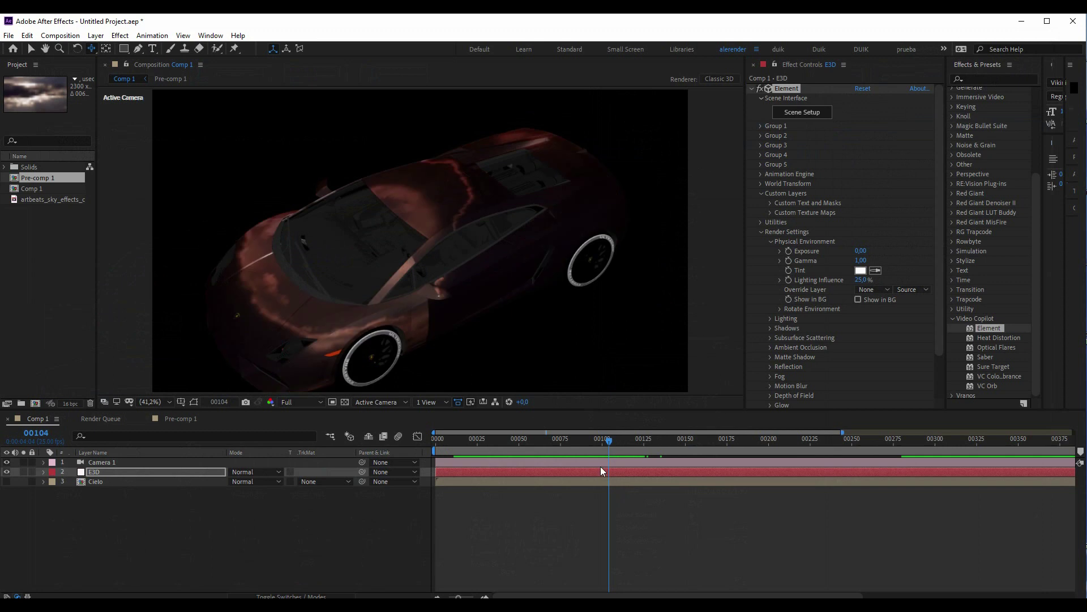
- Scrub to frame 152 to check the UV mapping, and raise the physical environment's exposure slightly
{"action": "left_click", "coordinate": [578, 446]}
{"action": "left_click_drag", "start_coordinate": [578, 446], "coordinate": [689, 446]}
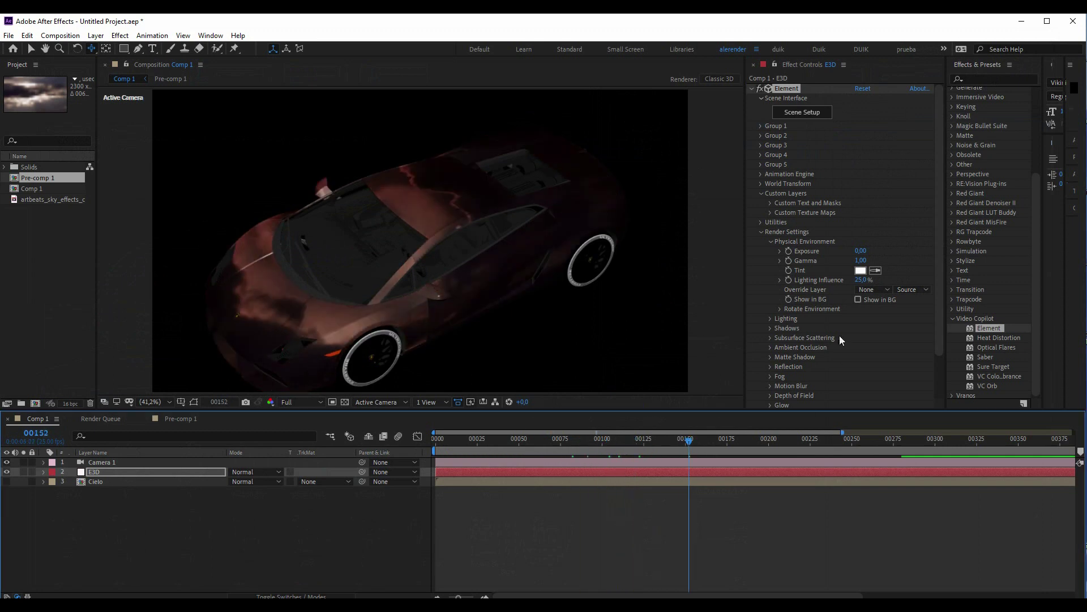
{"action": "left_click_drag", "start_coordinate": [868, 251], "coordinate": [887, 249]}
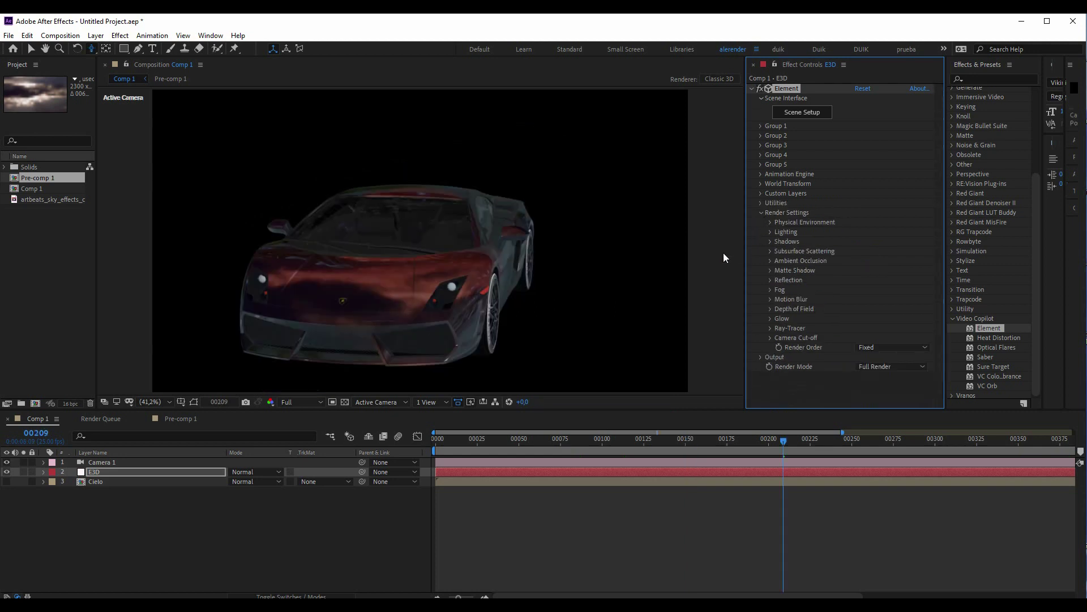
- Enable ambient occlusion in SSAO mode with an SSAO intensity of 8.0 and check the shading from the car's side
{"action": "left_click", "coordinate": [770, 232]}
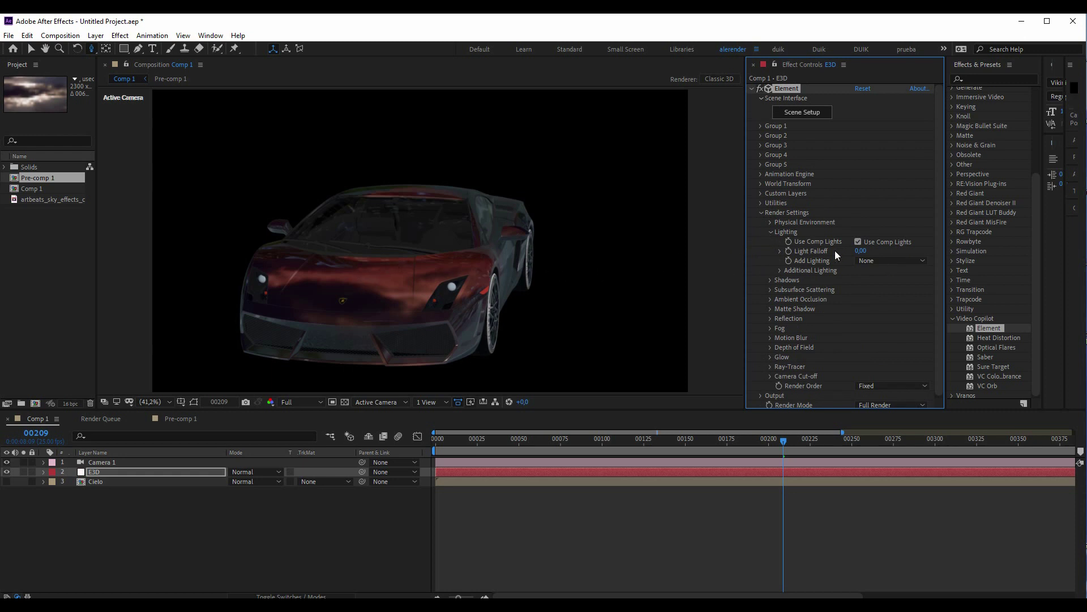
{"action": "left_click", "coordinate": [770, 299]}
{"action": "left_click", "coordinate": [859, 335]}
{"action": "type", "text": "8"}
{"action": "key", "text": "Return"}
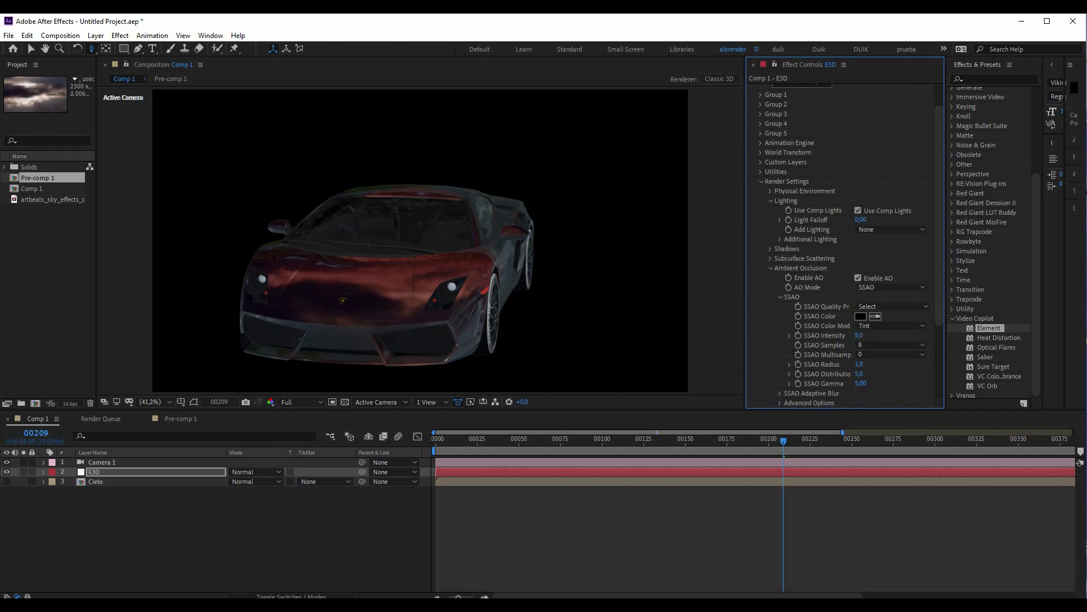
{"action": "left_click_drag", "start_coordinate": [504, 220], "coordinate": [457, 222]}
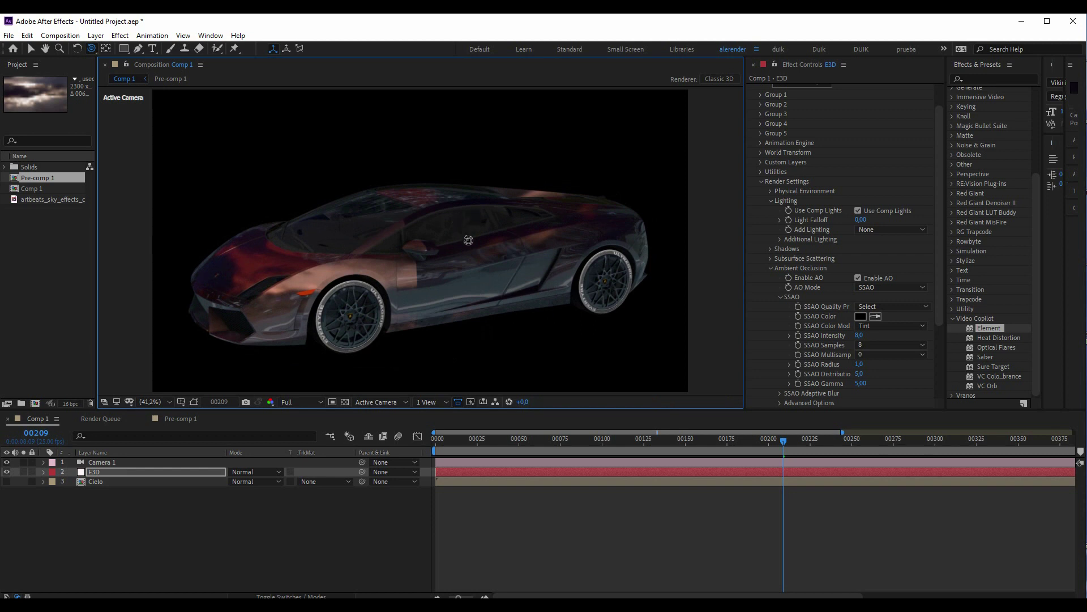